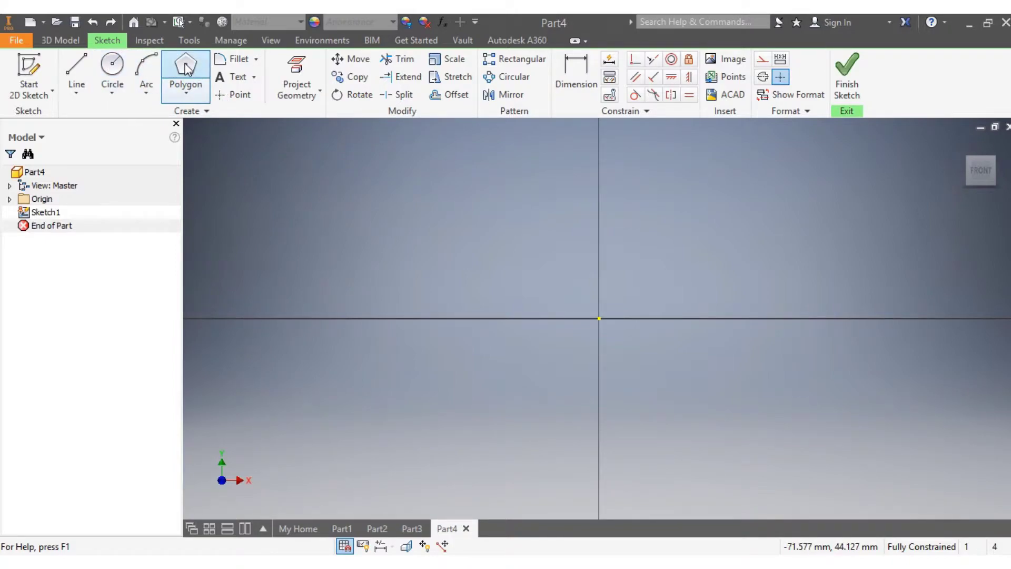
# Draw an eight-sided inscribed polygon centred on the sketch origin, about 40 mm across opposite vertices
pyautogui.click(186, 69)
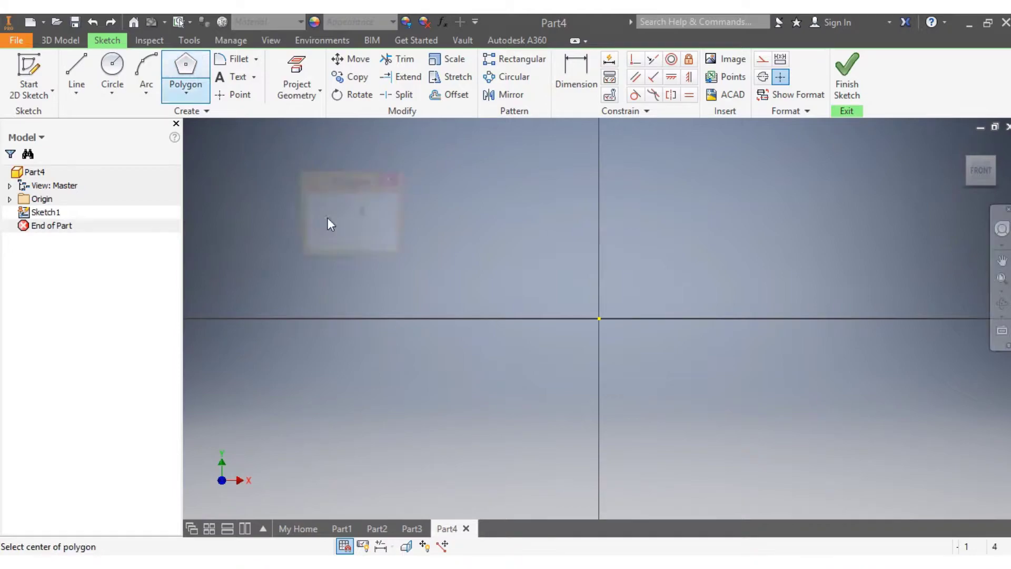
pyautogui.write('8')
pyautogui.click(599, 318)
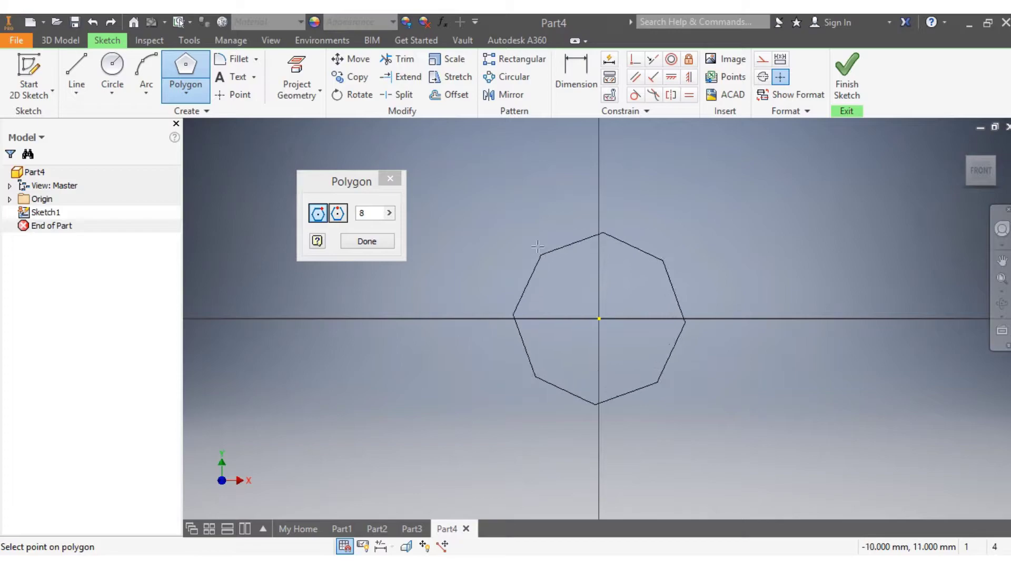
pyautogui.click(518, 237)
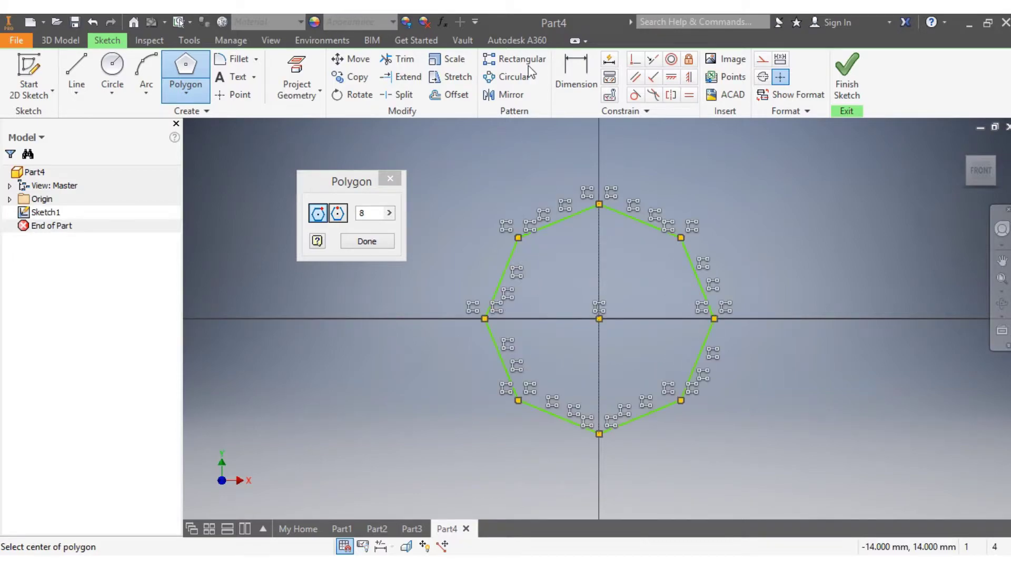
# Dimension the octagon's vertical distance between its uppermost and lowermost vertices as 40 mm and finish the sketch
pyautogui.click(577, 72)
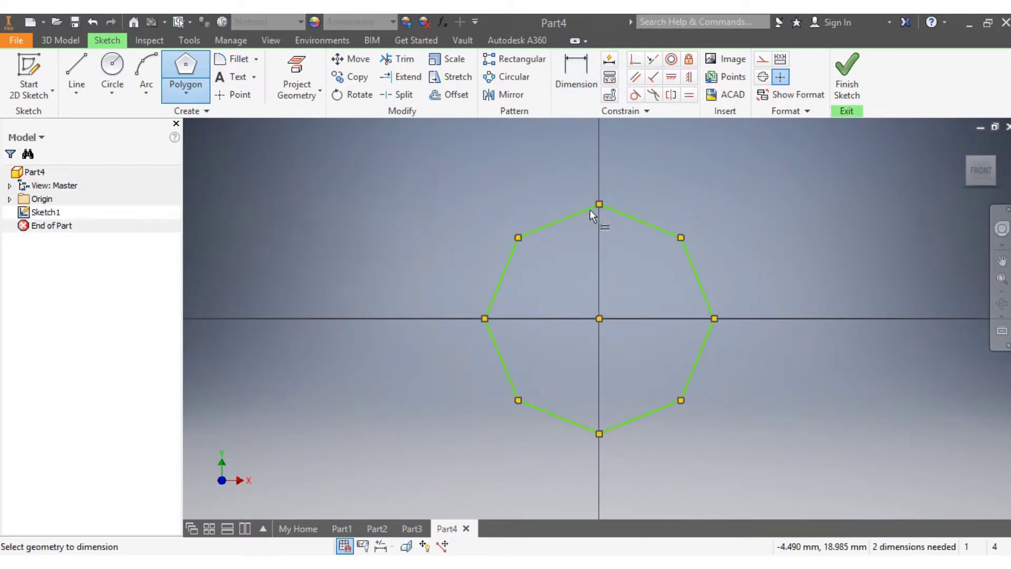
pyautogui.click(600, 433)
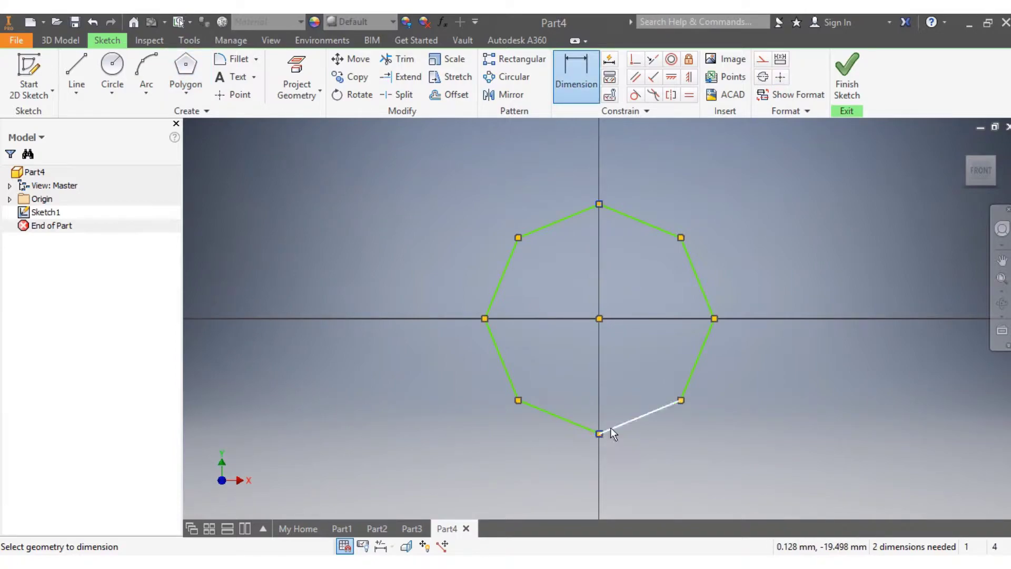
pyautogui.click(765, 399)
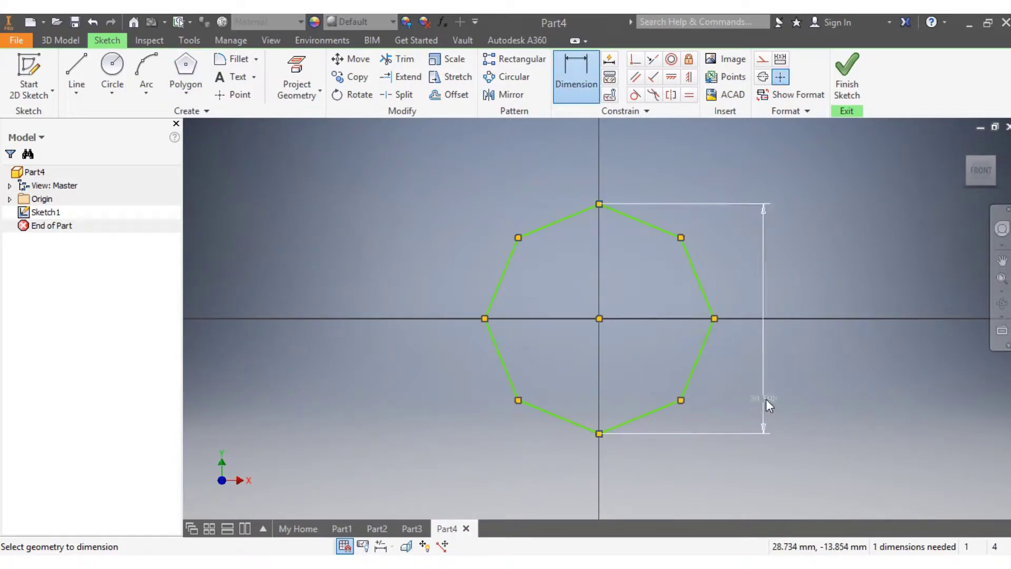
pyautogui.write('4')
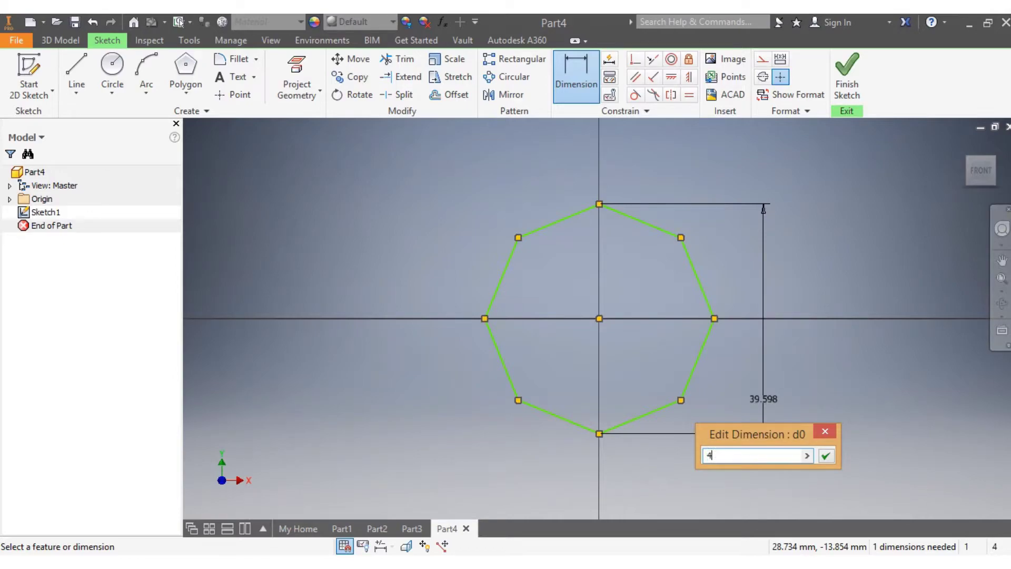
pyautogui.write('0')
pyautogui.press('Return')
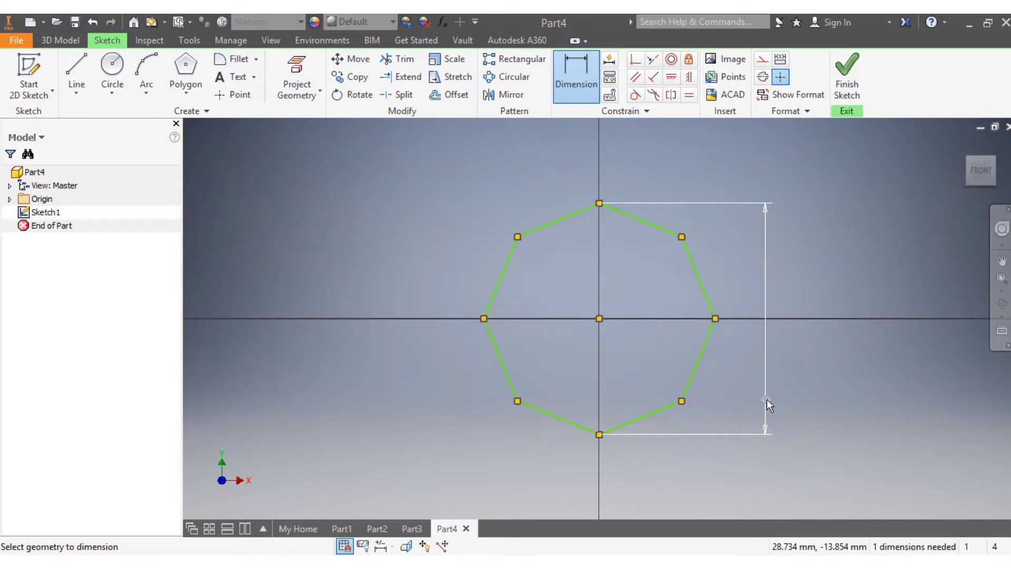
pyautogui.scroll(2, 820, 311)
pyautogui.scroll(-3, 820, 312)
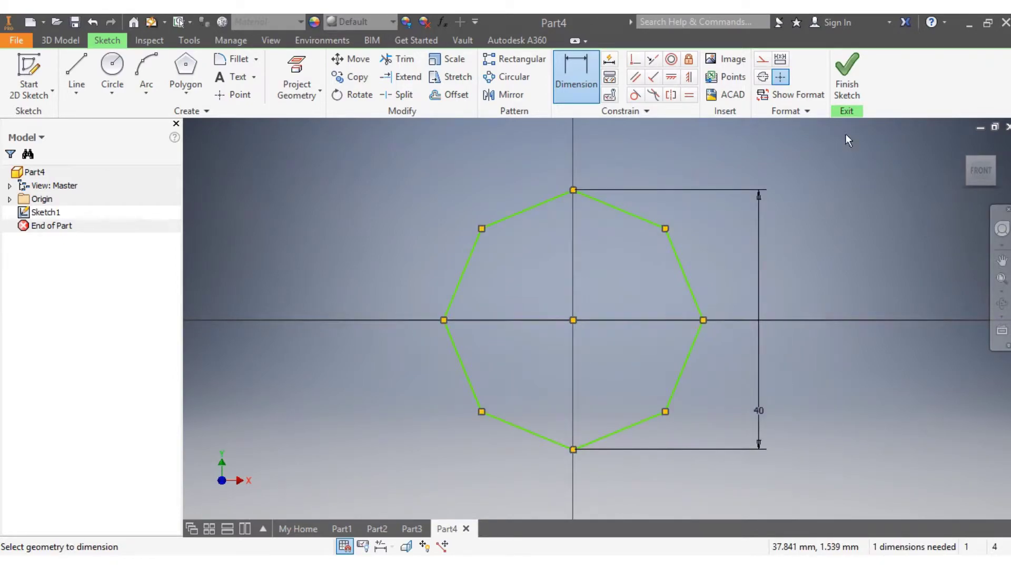
pyautogui.click(847, 74)
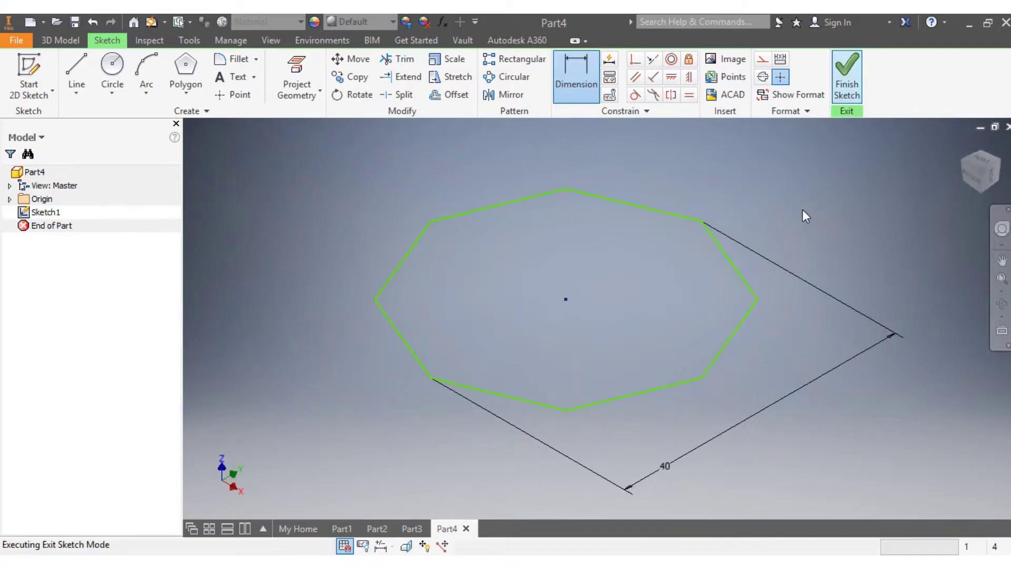
pyautogui.scroll(6, 640, 213)
pyautogui.scroll(-2, 642, 199)
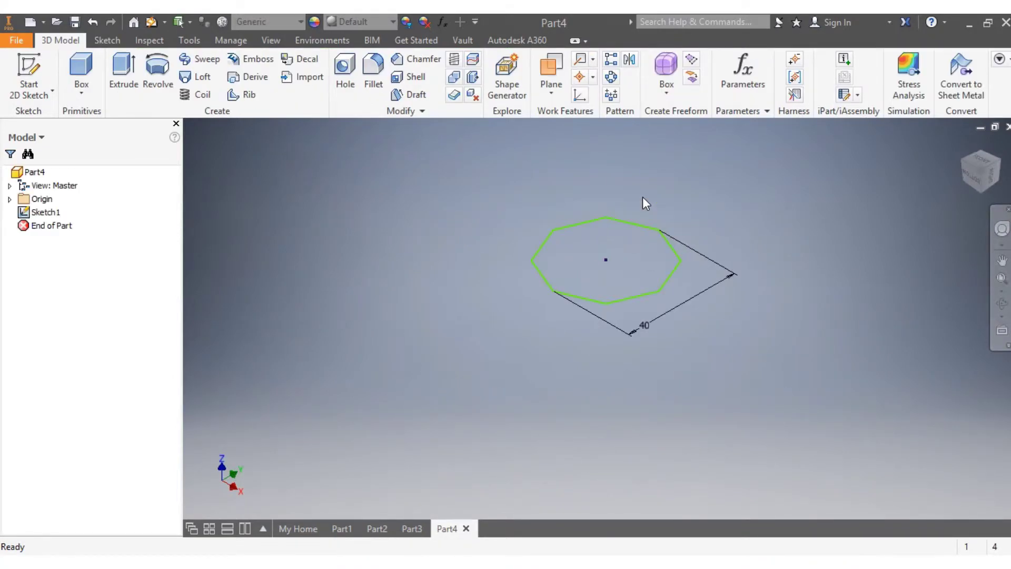
pyautogui.scroll(-3, 644, 198)
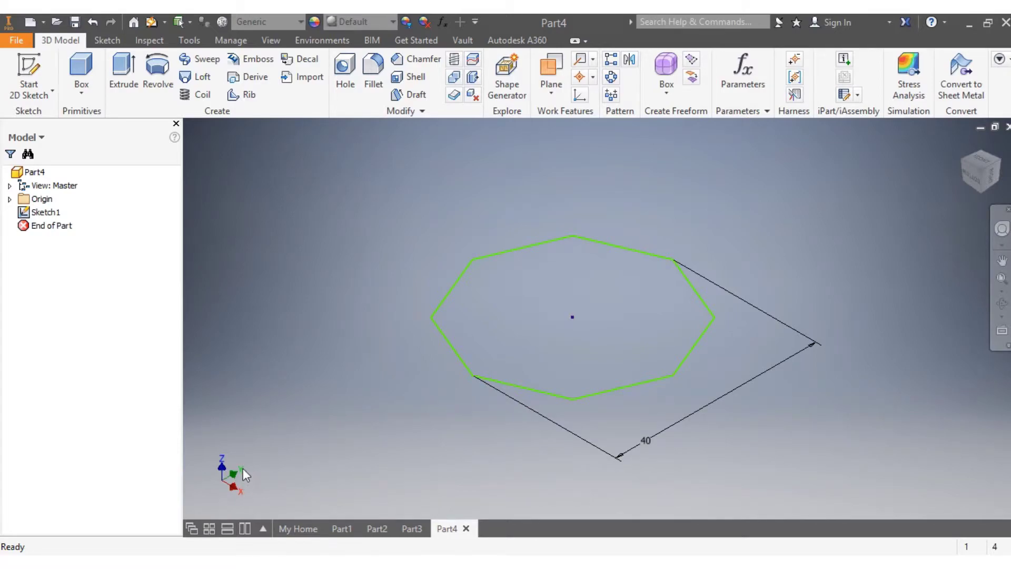
# Create a work plane offset 30 mm above the XY Plane
pyautogui.click(10, 199)
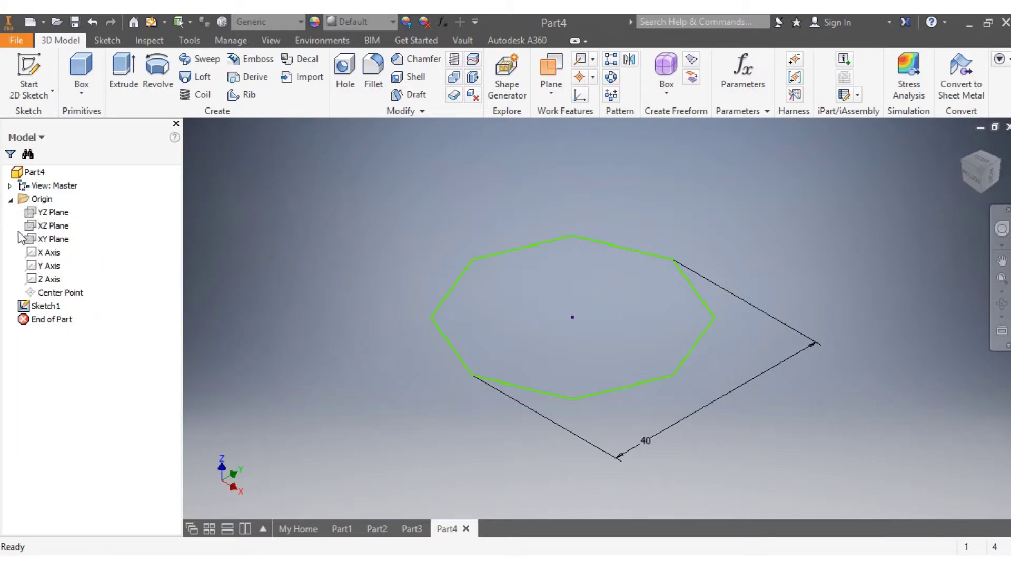
pyautogui.click(54, 240)
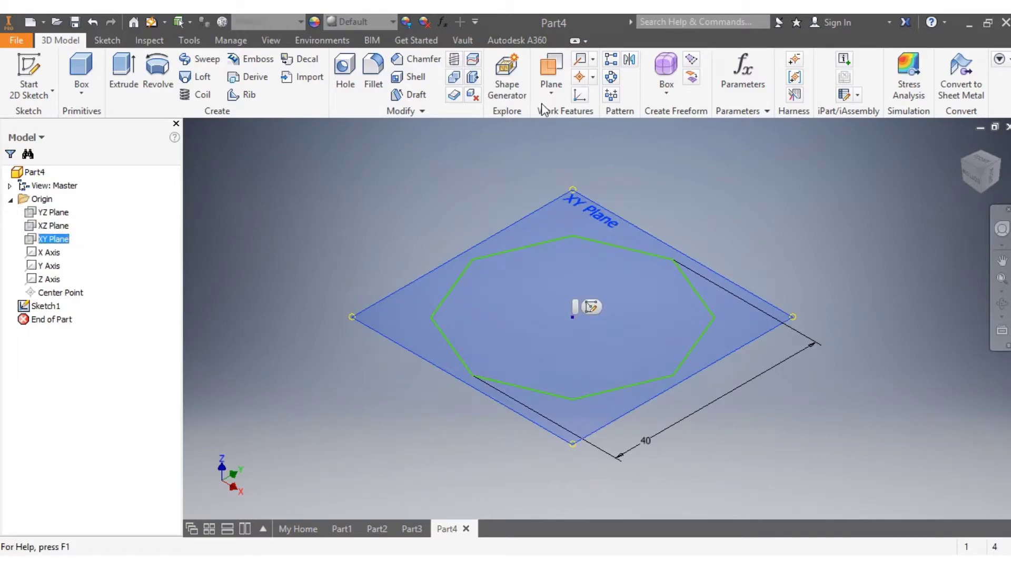
pyautogui.click(555, 70)
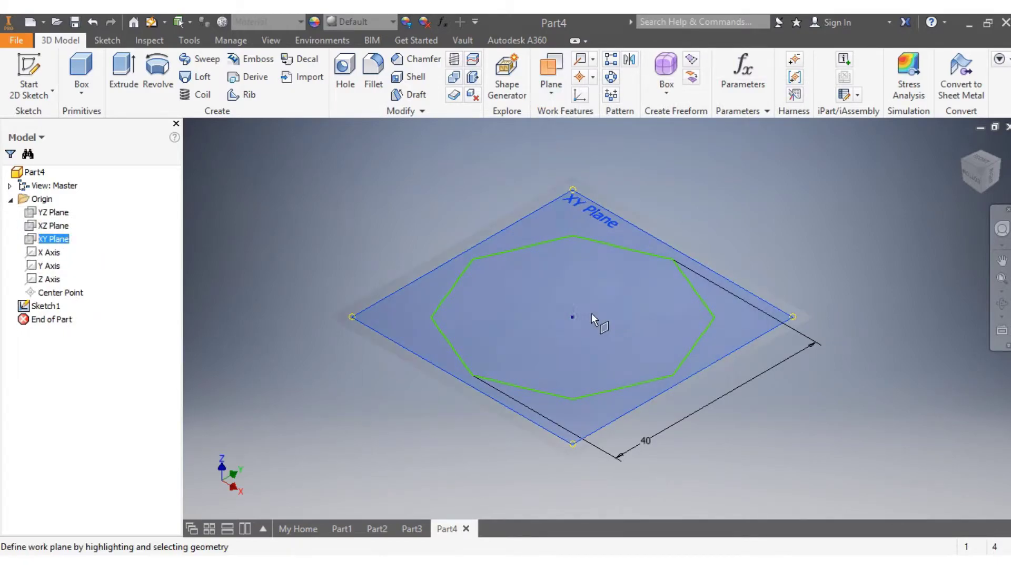
pyautogui.scroll(3, 564, 160)
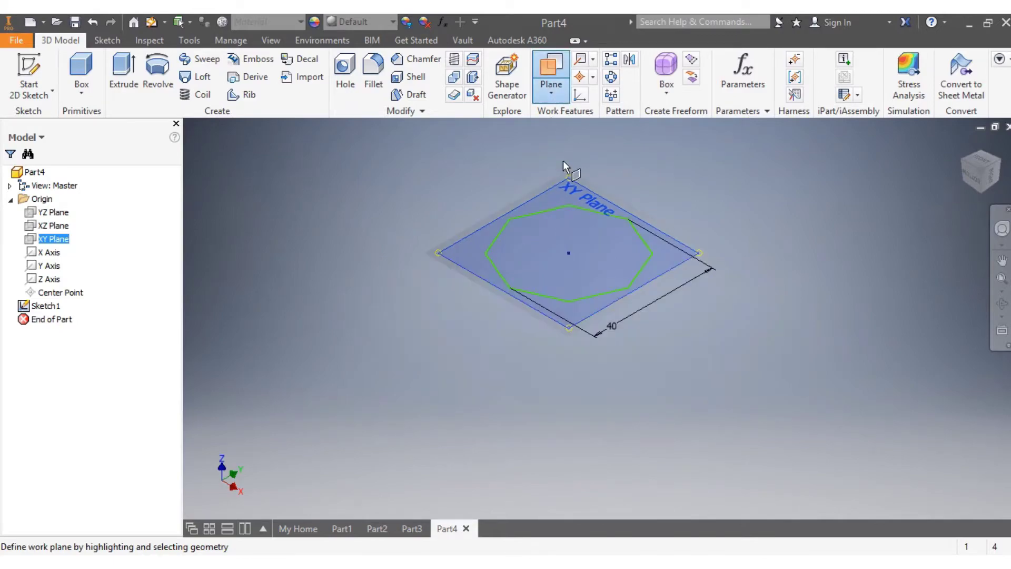
pyautogui.scroll(-4, 563, 161)
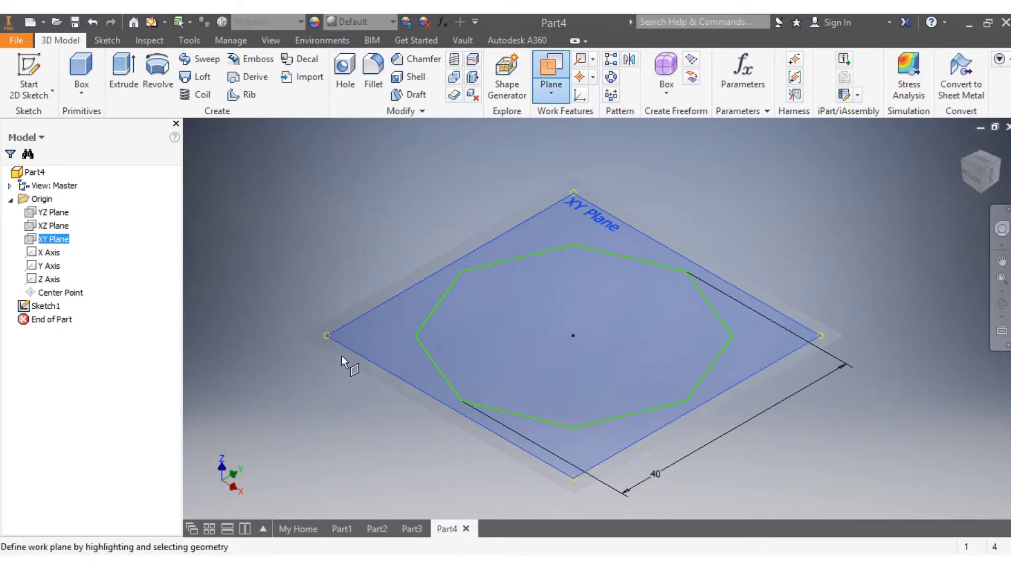
pyautogui.moveTo(343, 351); pyautogui.dragTo(355, 253)
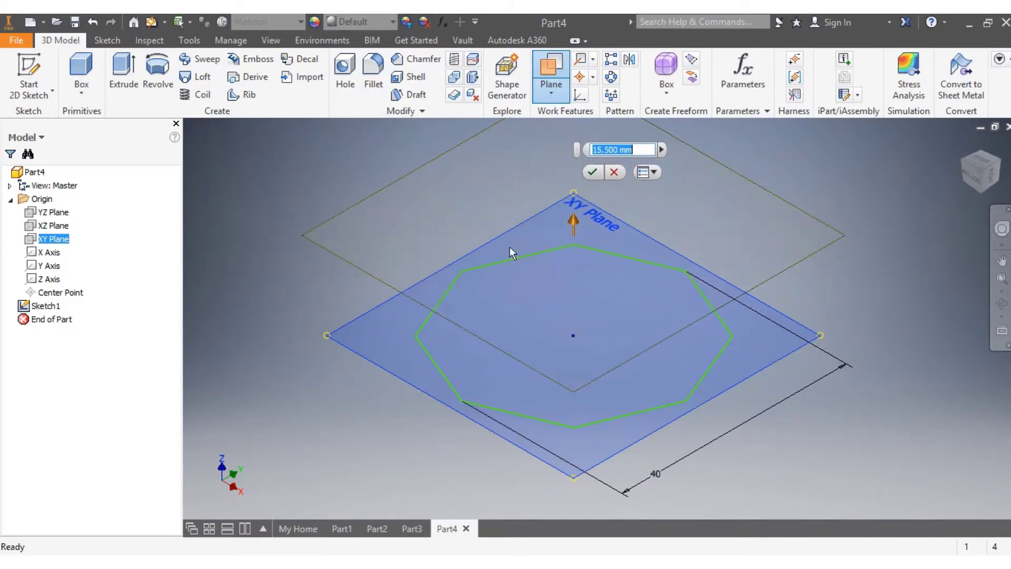
pyautogui.click(617, 150)
pyautogui.press('BackSpace')
pyautogui.press('BackSpace')
pyautogui.press('BackSpace')
pyautogui.press('BackSpace')
pyautogui.press('BackSpace')
pyautogui.press('BackSpace')
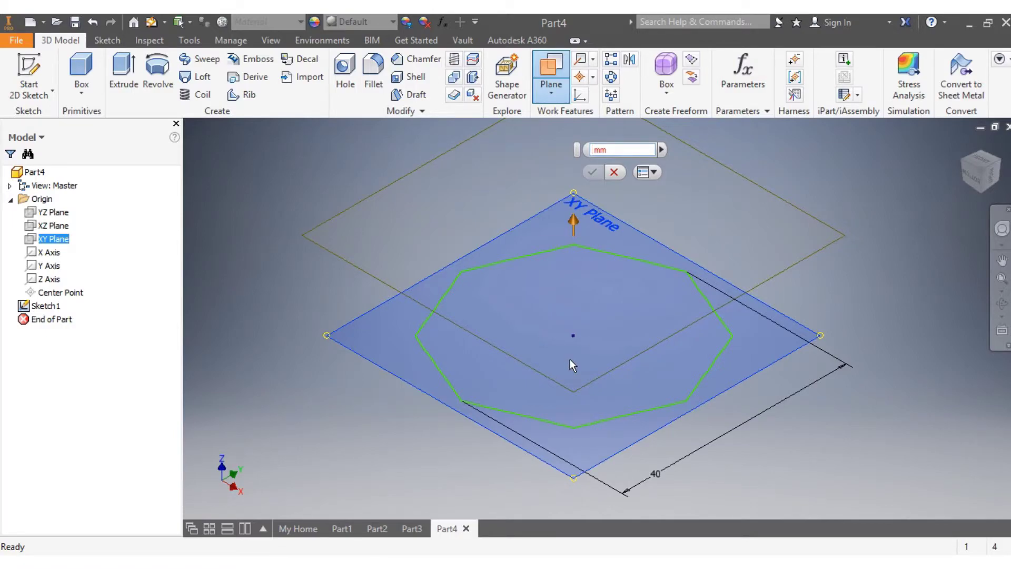
pyautogui.write('30')
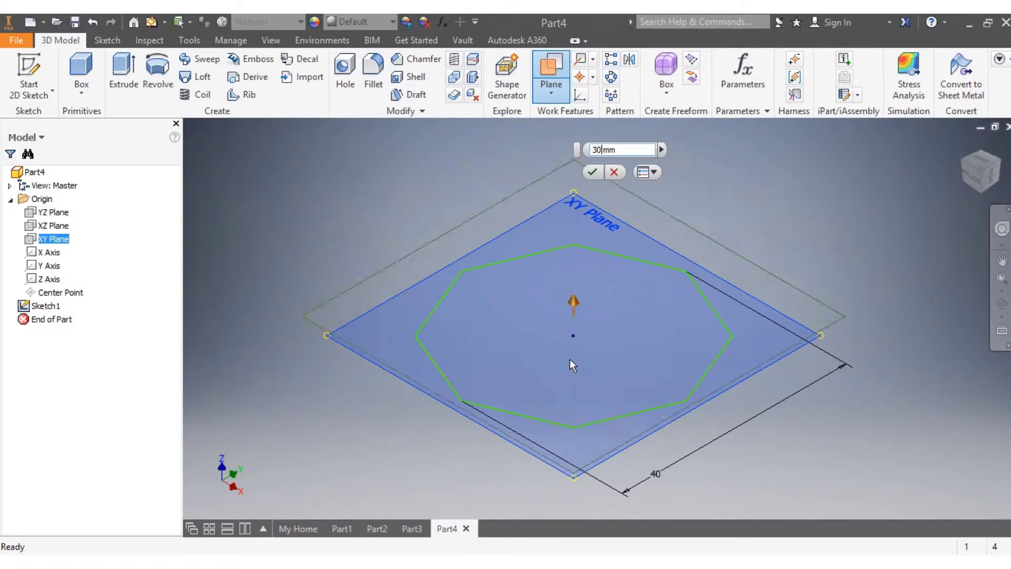
pyautogui.press('Return')
# Start a new 2D sketch on the offset work plane above the octagon
pyautogui.scroll(-5, 570, 362)
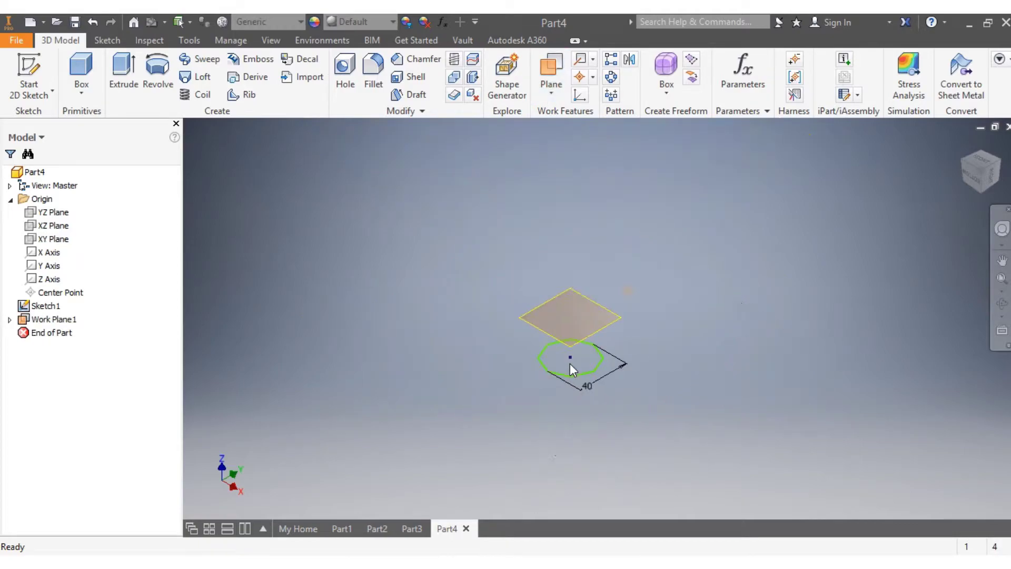
pyautogui.scroll(2, 599, 324)
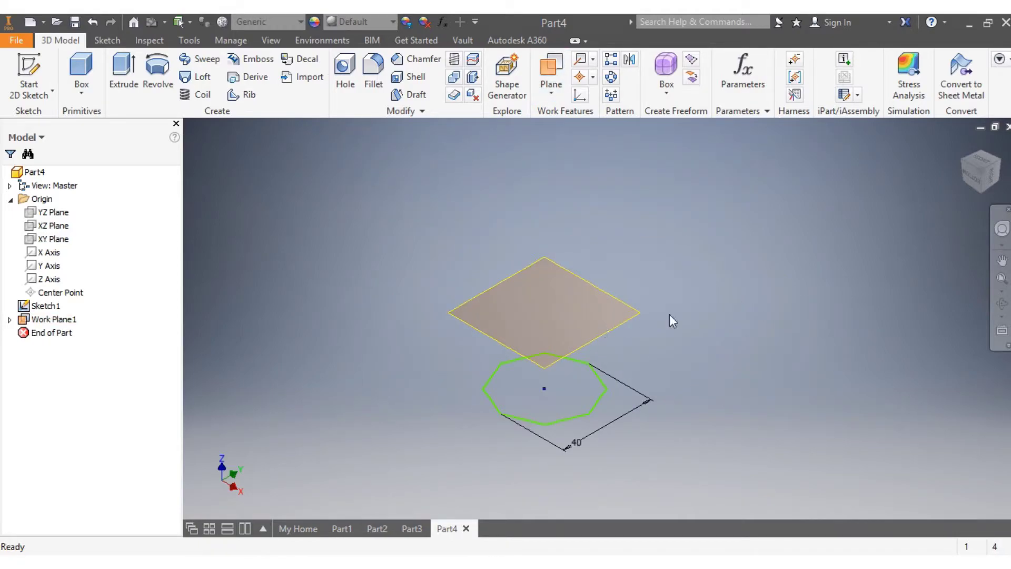
pyautogui.rightClick(614, 319)
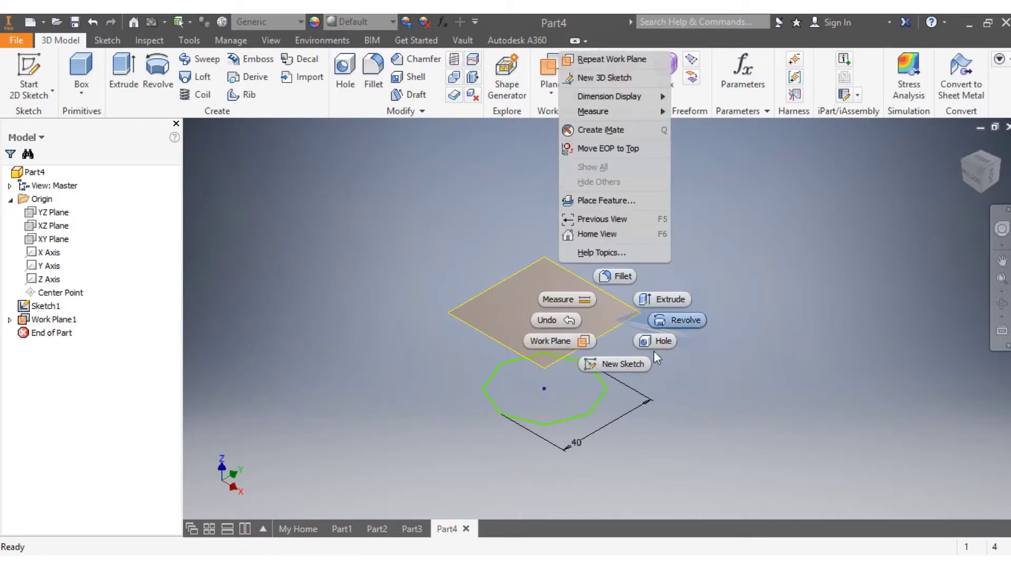
pyautogui.click(611, 364)
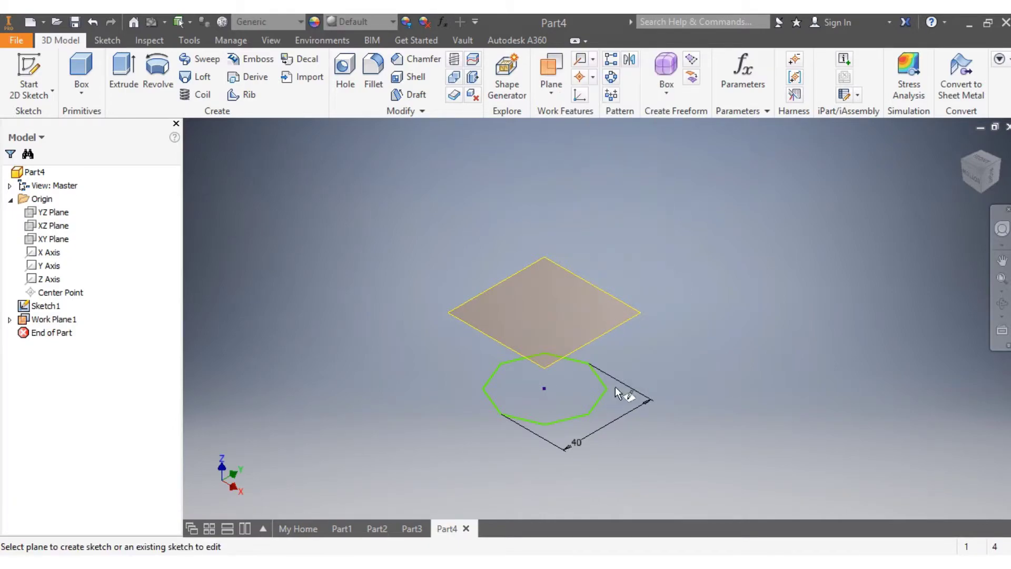
pyautogui.click(641, 356)
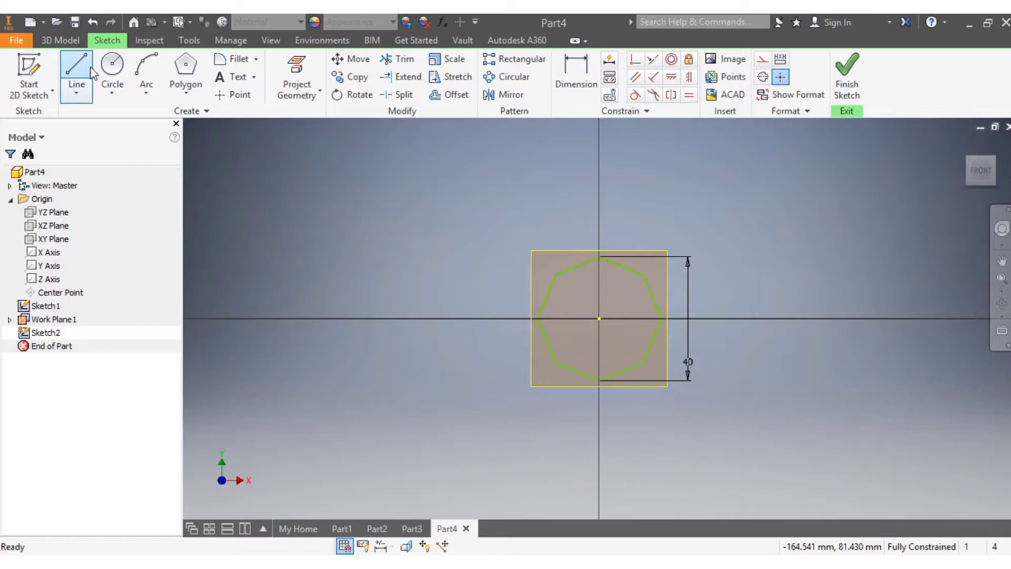
# Draw a six-sided polygon centred on the horizontal axis to the octagon's right, with one vertex at about (21, 16) mm, and finish the sketch
pyautogui.click(185, 96)
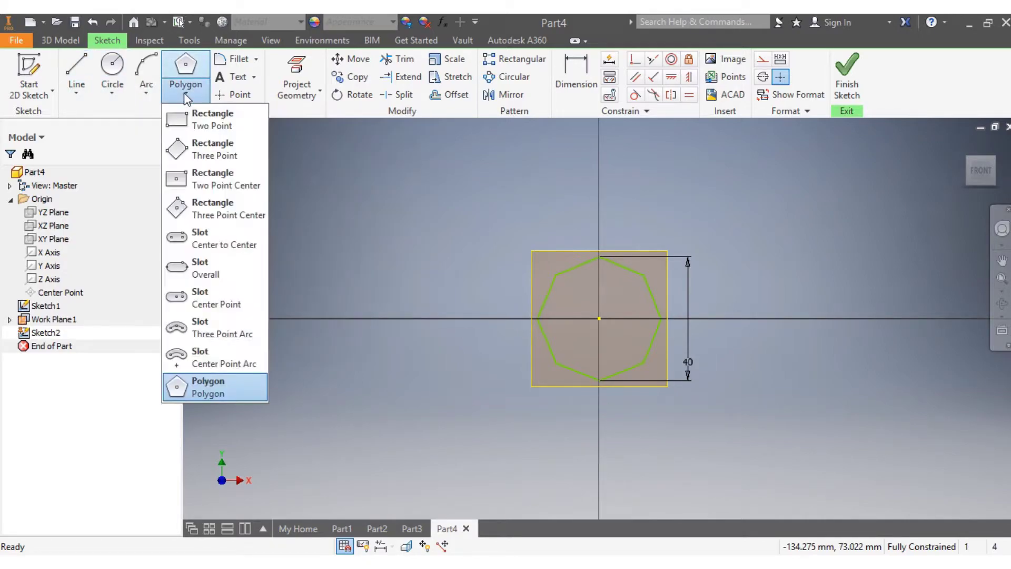
pyautogui.click(184, 69)
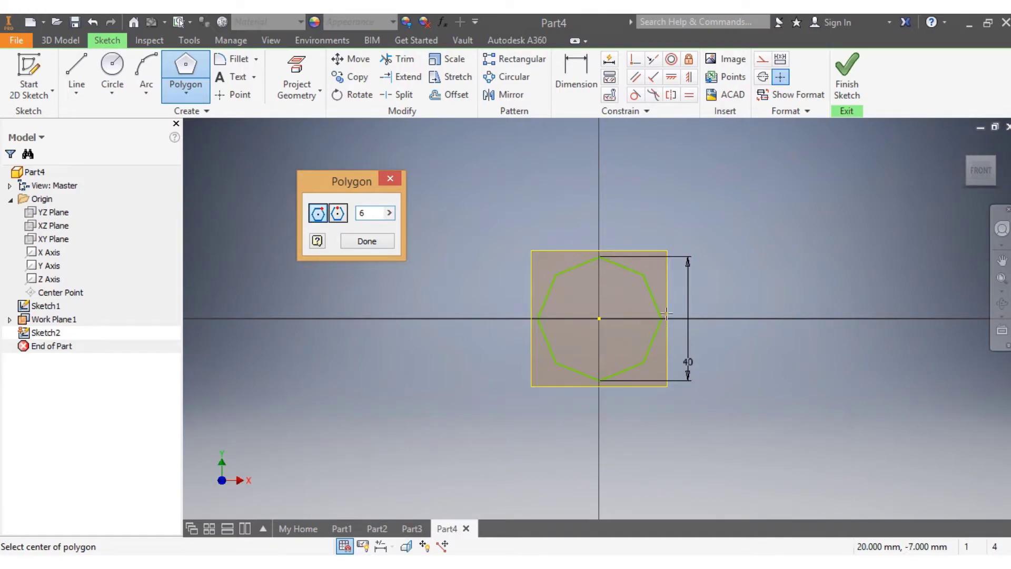
pyautogui.click(694, 319)
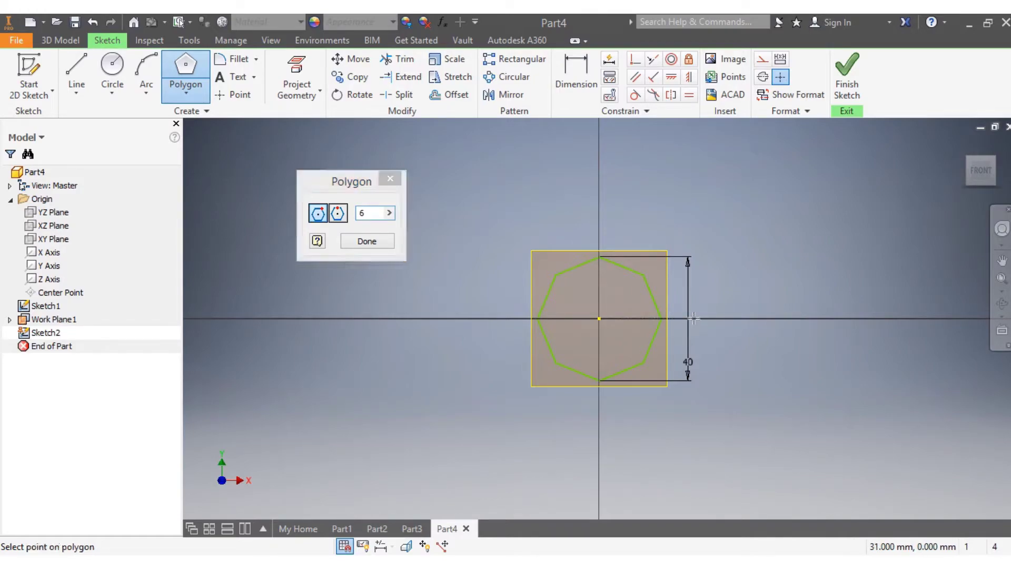
pyautogui.click(663, 269)
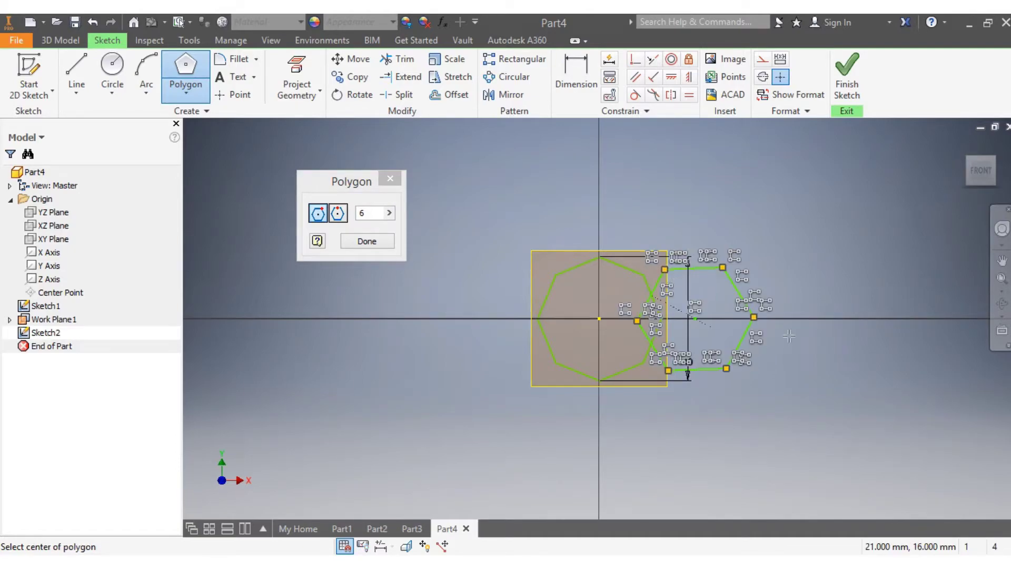
pyautogui.click(847, 74)
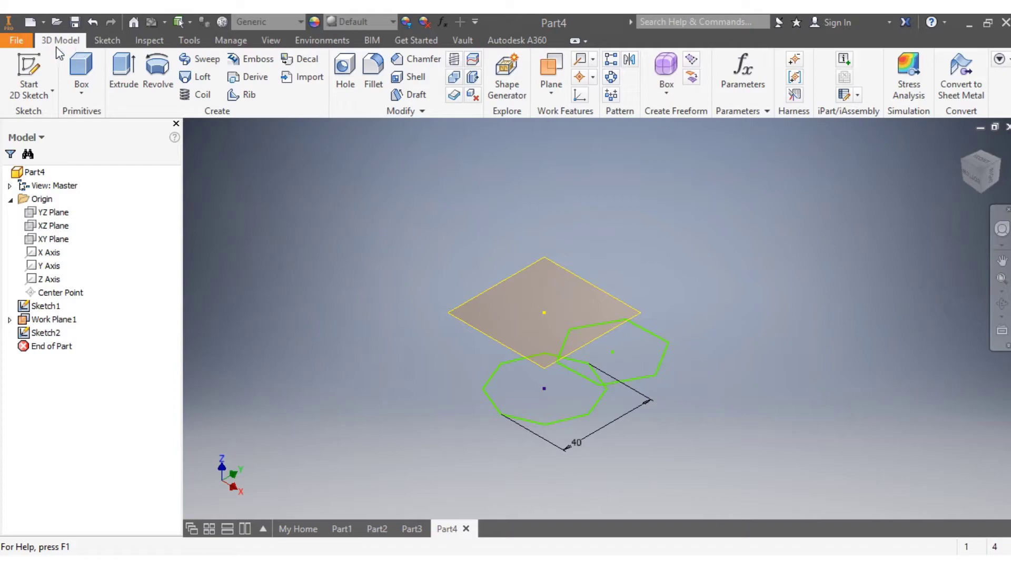
# Loft a solid from the octagon sketch to the offset hexagon sketch and inspect its slanted sides
pyautogui.click(204, 82)
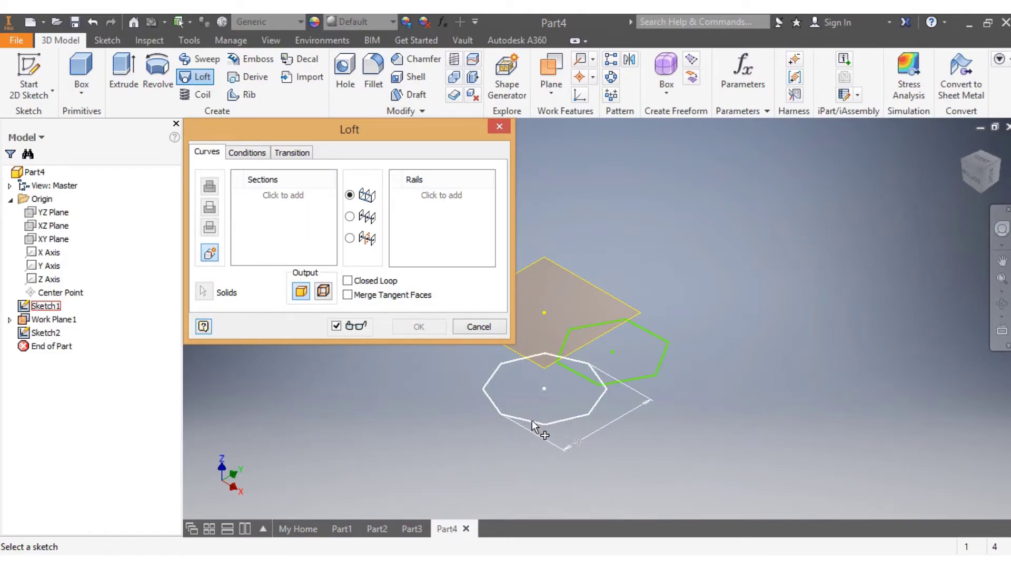
pyautogui.click(532, 425)
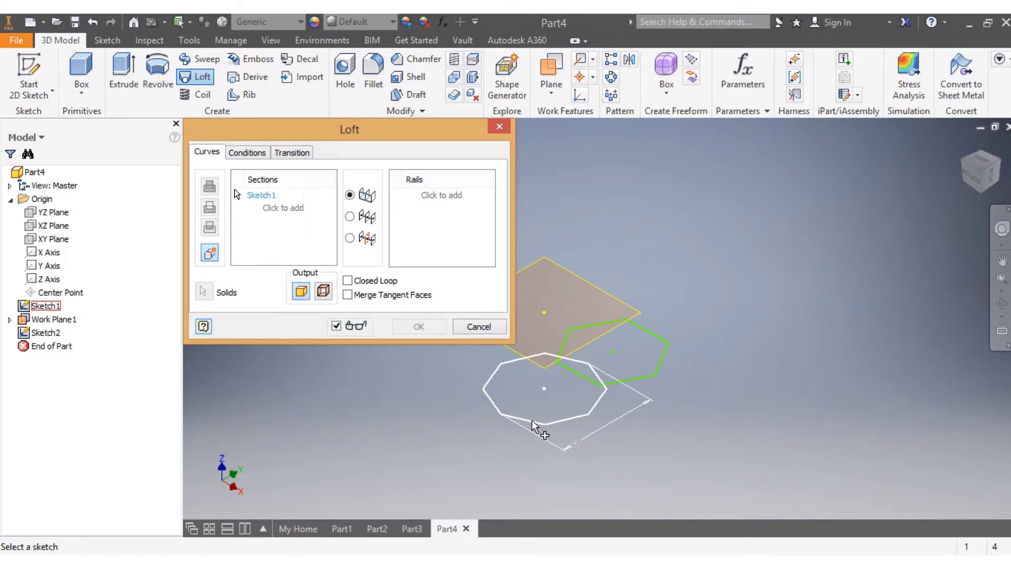
pyautogui.click(621, 381)
pyautogui.click(403, 328)
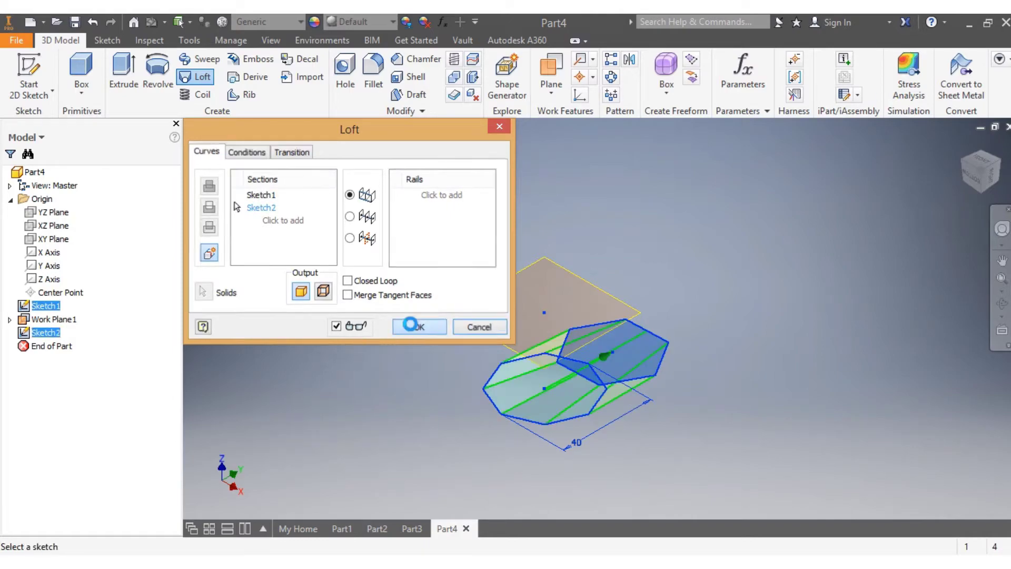
pyautogui.click(973, 176)
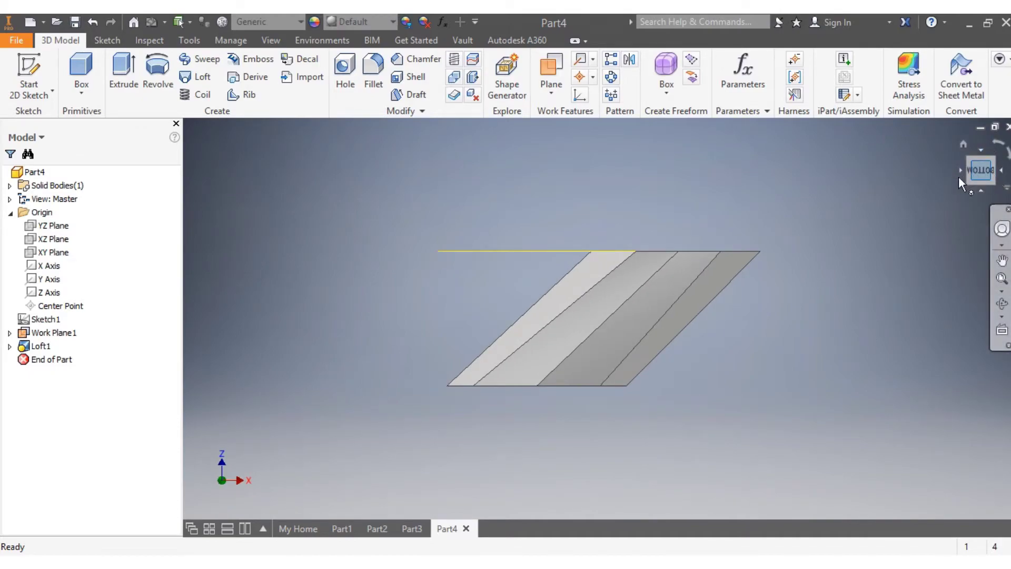
pyautogui.moveTo(977, 180); pyautogui.dragTo(975, 190)
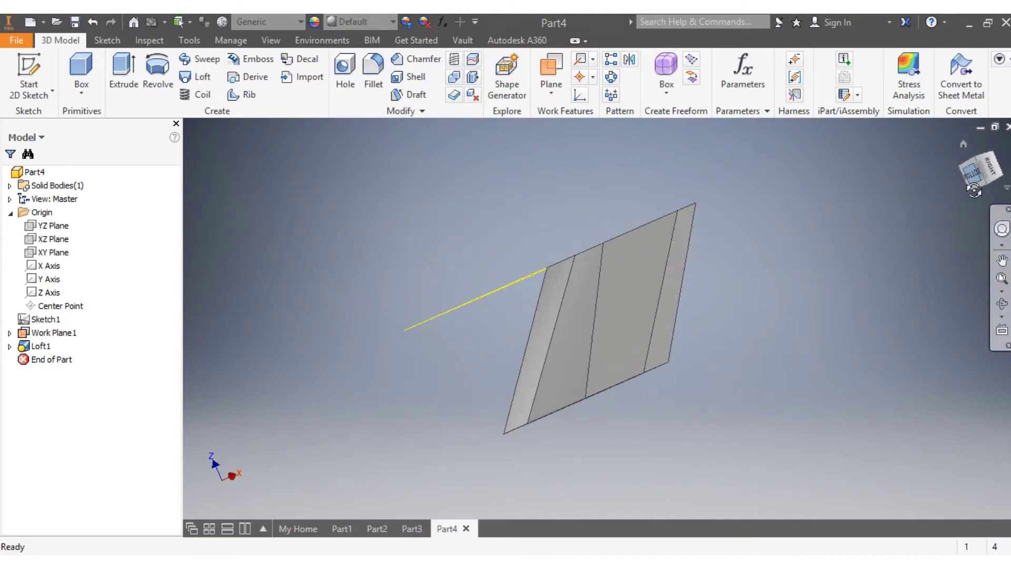
# Create a new part file and sketch a circle about 32 mm in diameter centred on the origin
pyautogui.click(974, 176)
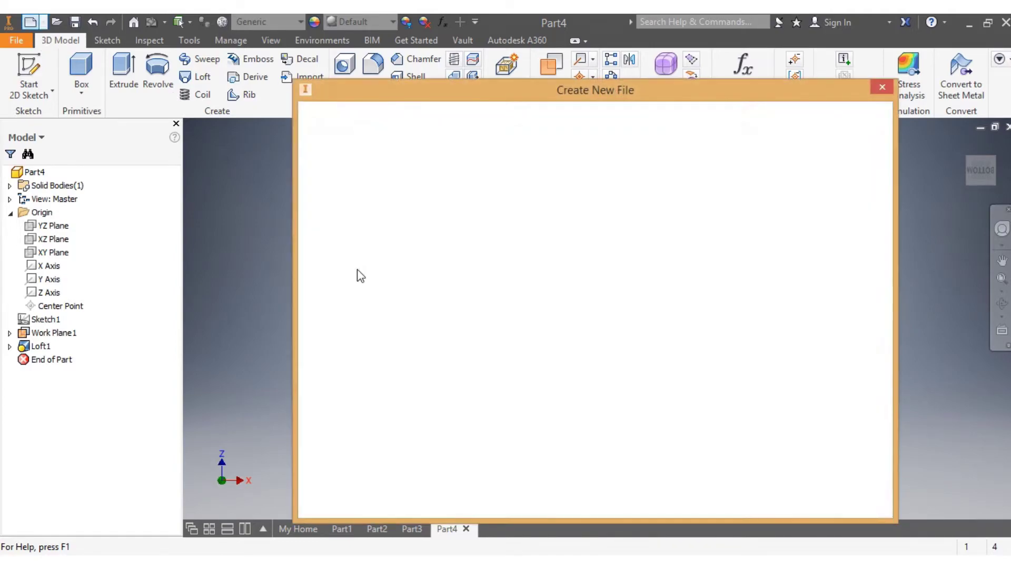
pyautogui.click(793, 506)
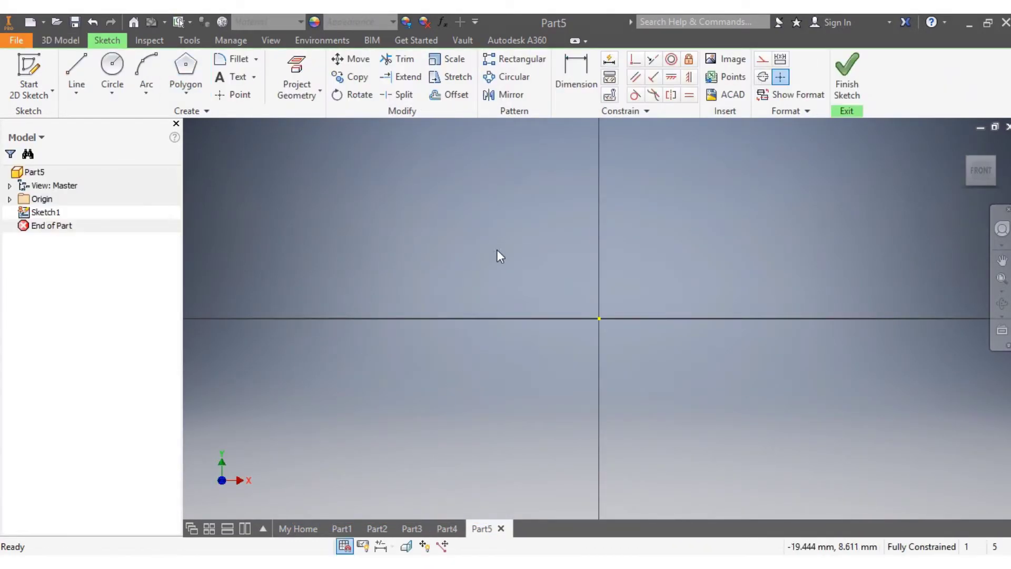
pyautogui.click(112, 72)
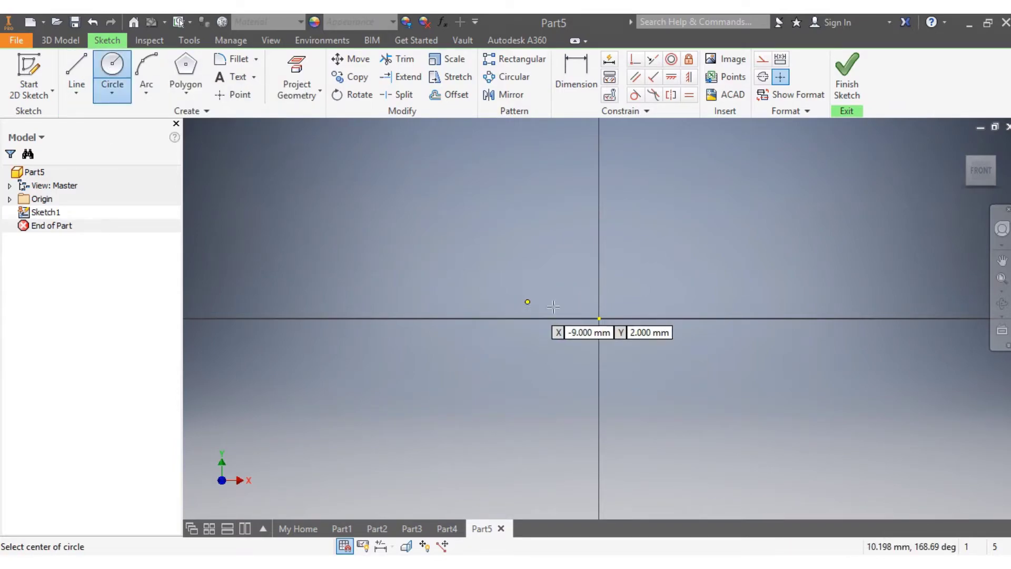
pyautogui.click(598, 319)
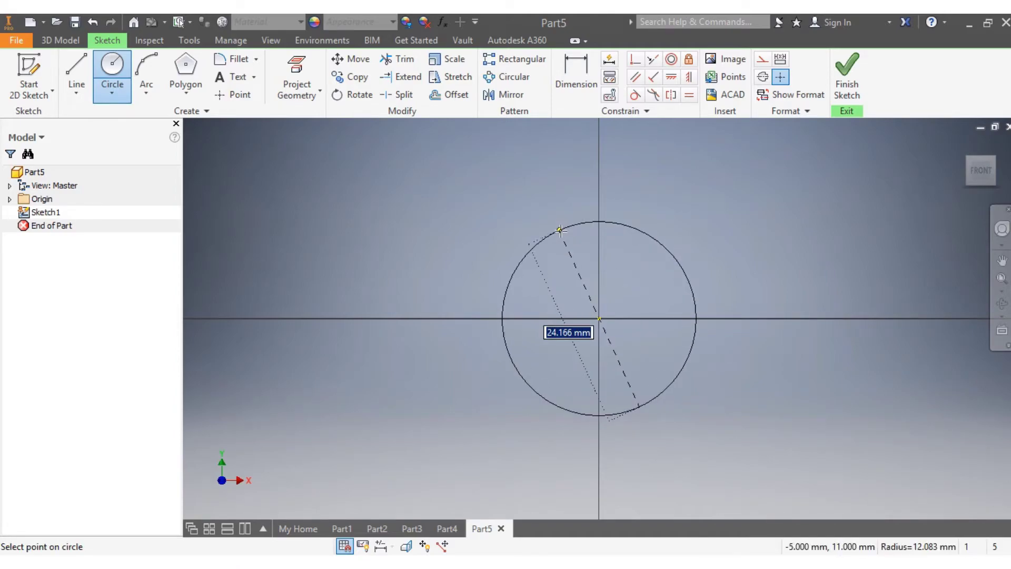
pyautogui.click(557, 196)
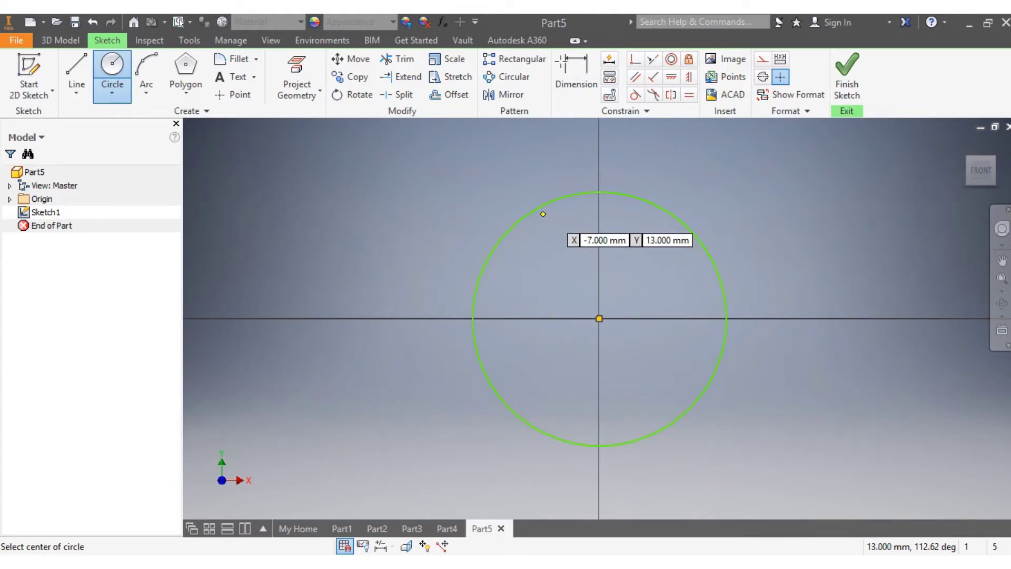
# Dimension the circle's diameter at 50 mm and finish the sketch
pyautogui.click(576, 68)
pyautogui.click(640, 197)
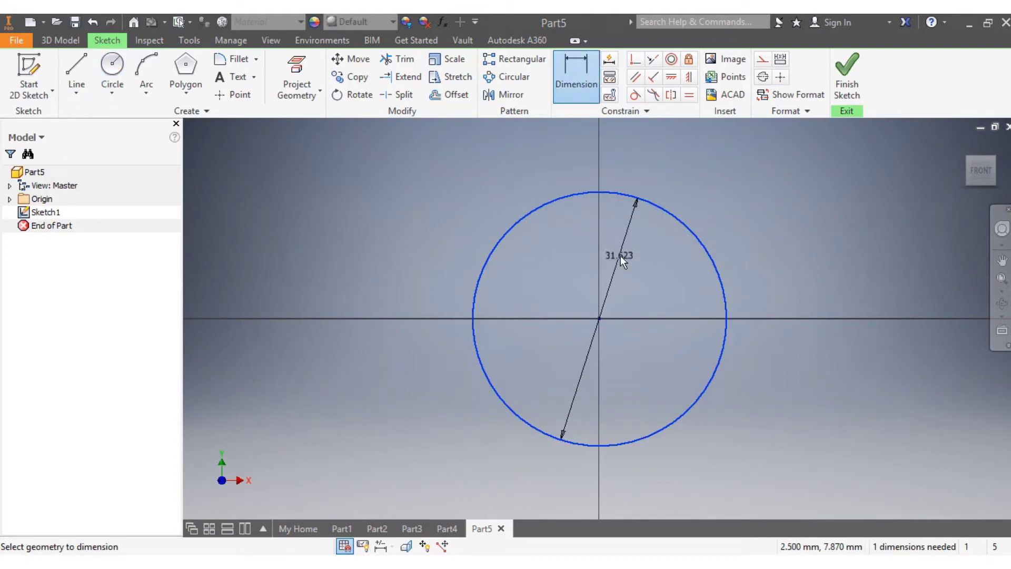
pyautogui.click(628, 254)
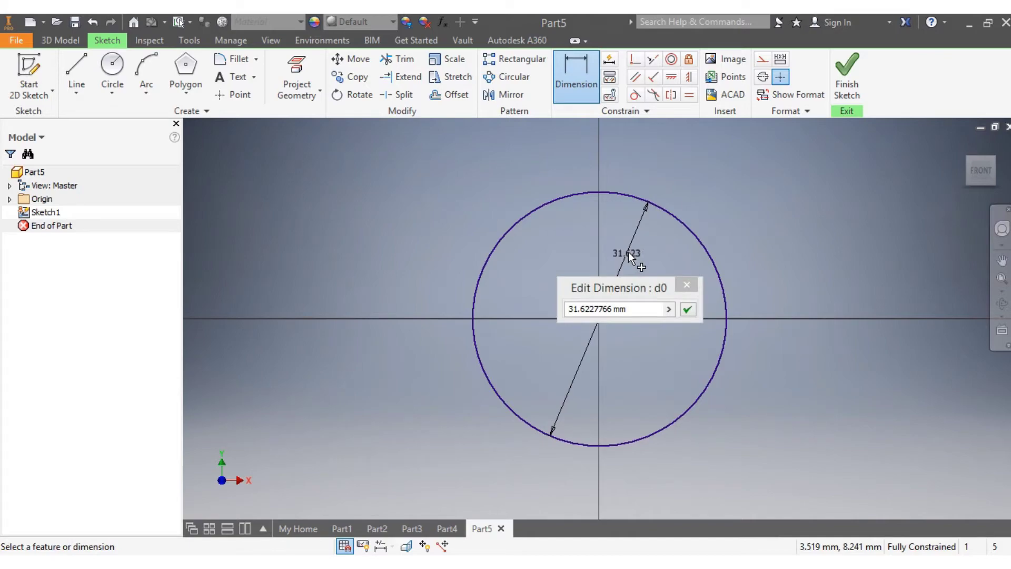
pyautogui.click(579, 305)
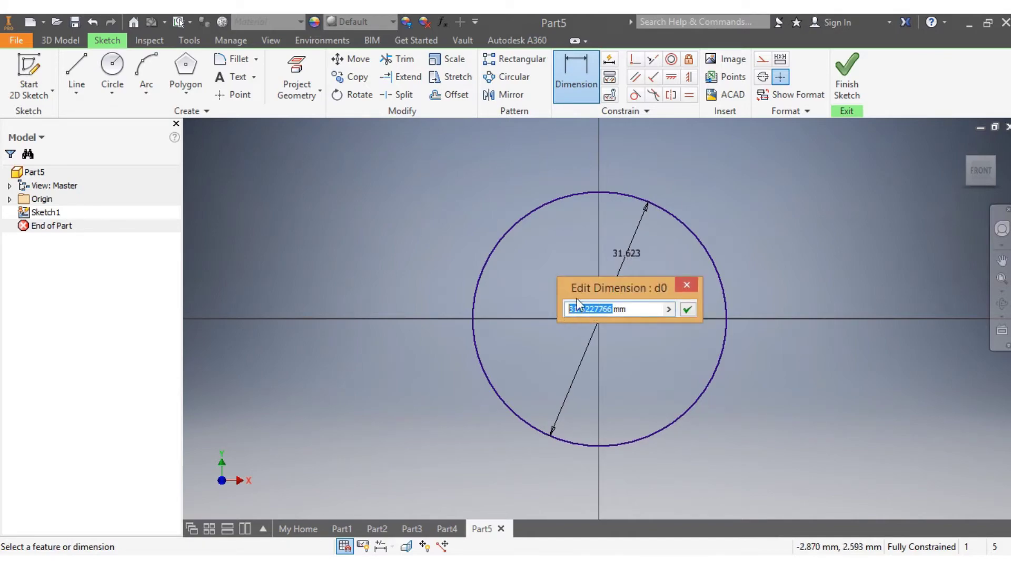
pyautogui.write('50mm')
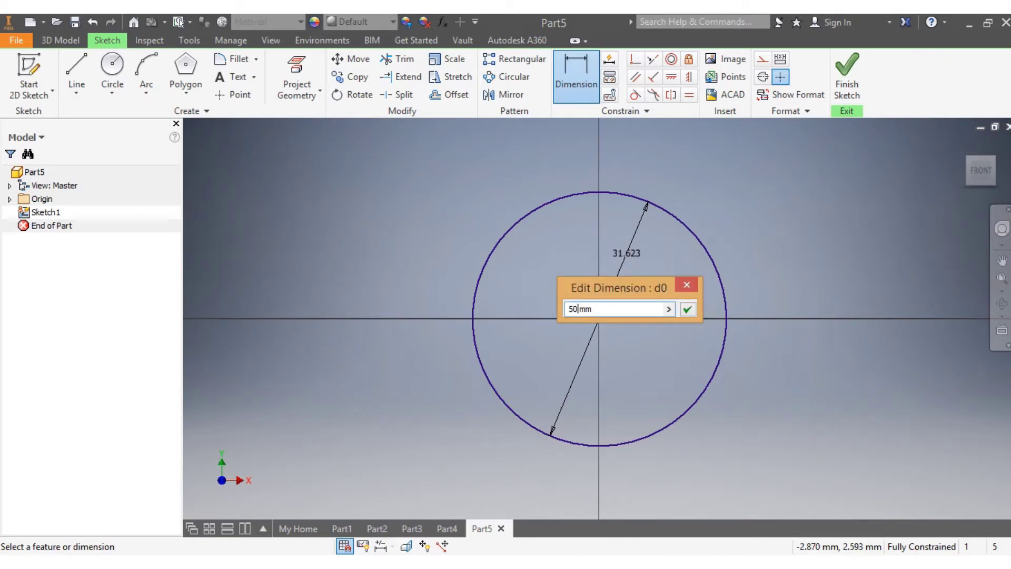
pyautogui.press('Return')
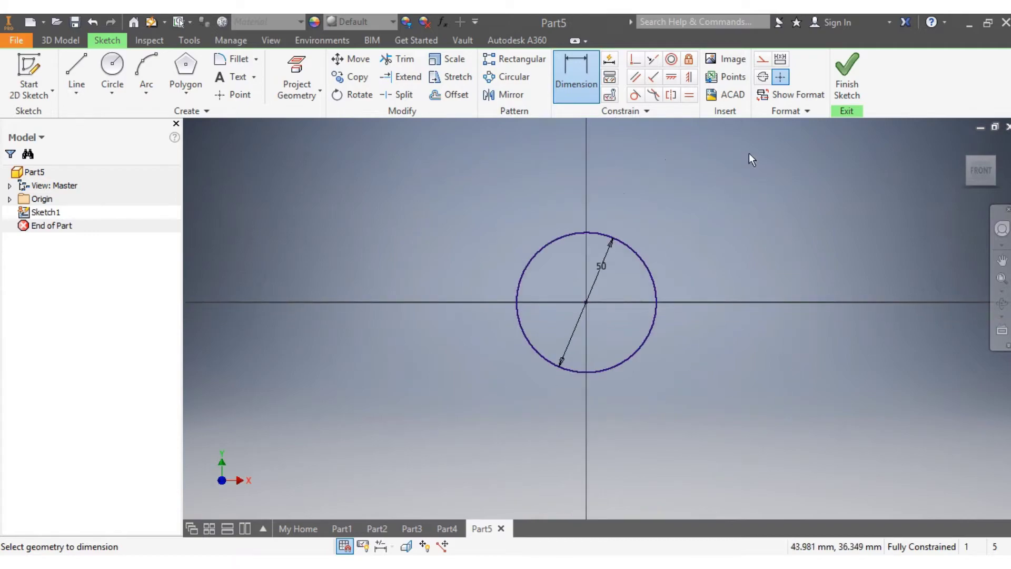
pyautogui.click(847, 74)
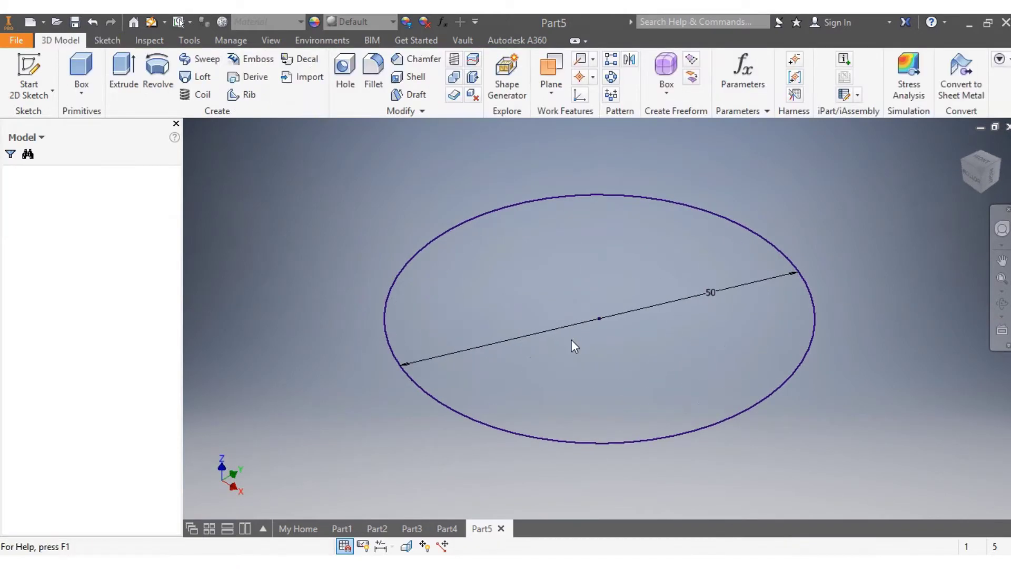
# Create a work plane offset 40 mm above the XY Plane
pyautogui.scroll(6, 576, 332)
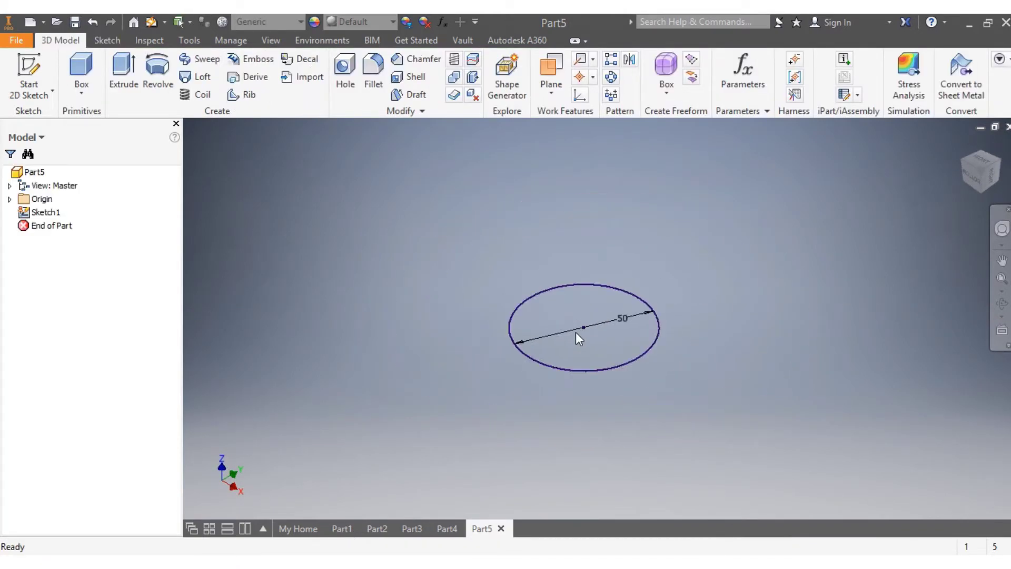
pyautogui.click(9, 199)
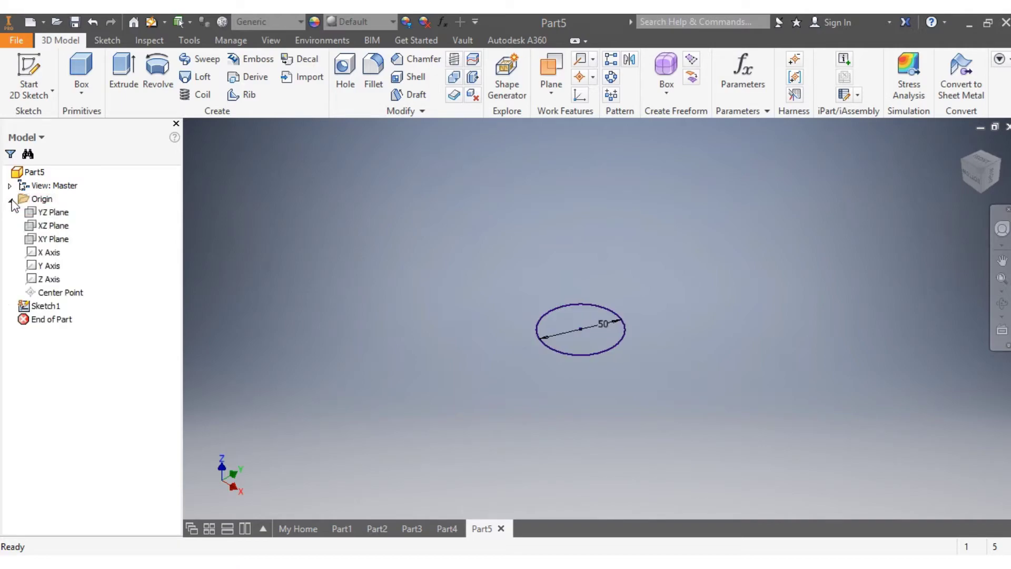
pyautogui.click(53, 239)
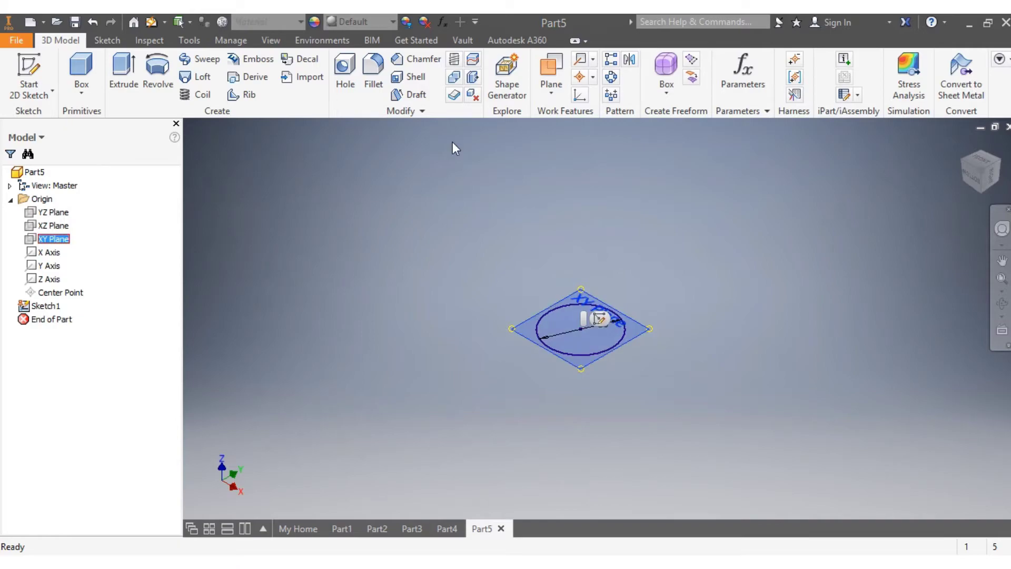
pyautogui.click(551, 68)
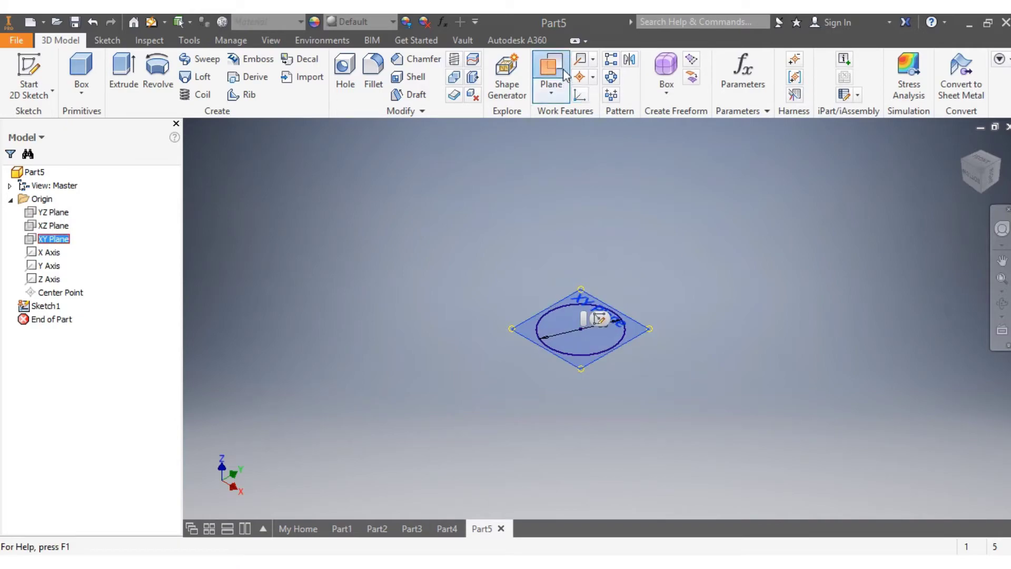
pyautogui.scroll(3, 529, 324)
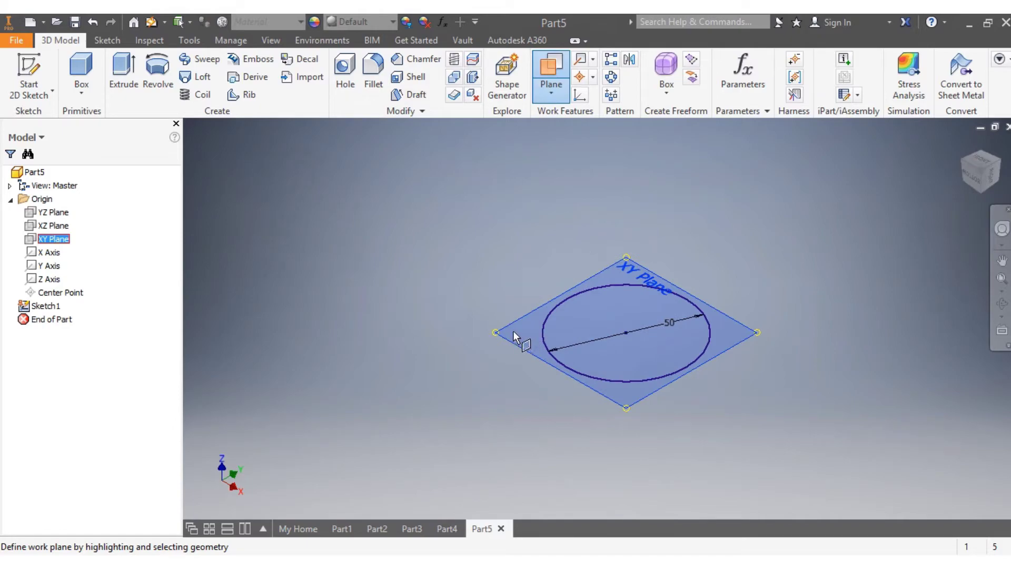
pyautogui.moveTo(514, 330); pyautogui.dragTo(548, 220)
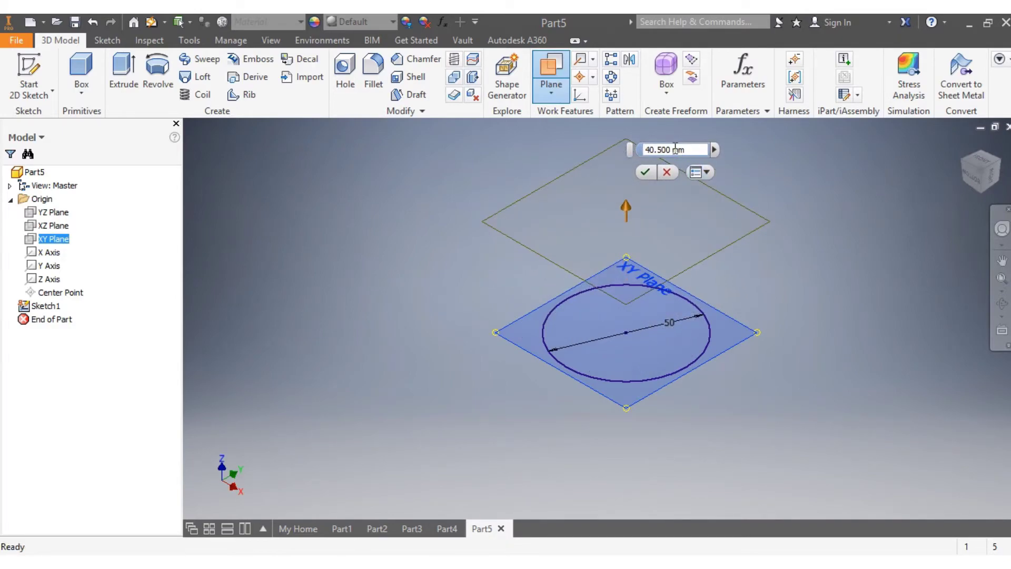
pyautogui.moveTo(672, 151); pyautogui.dragTo(630, 159)
pyautogui.write('40mm')
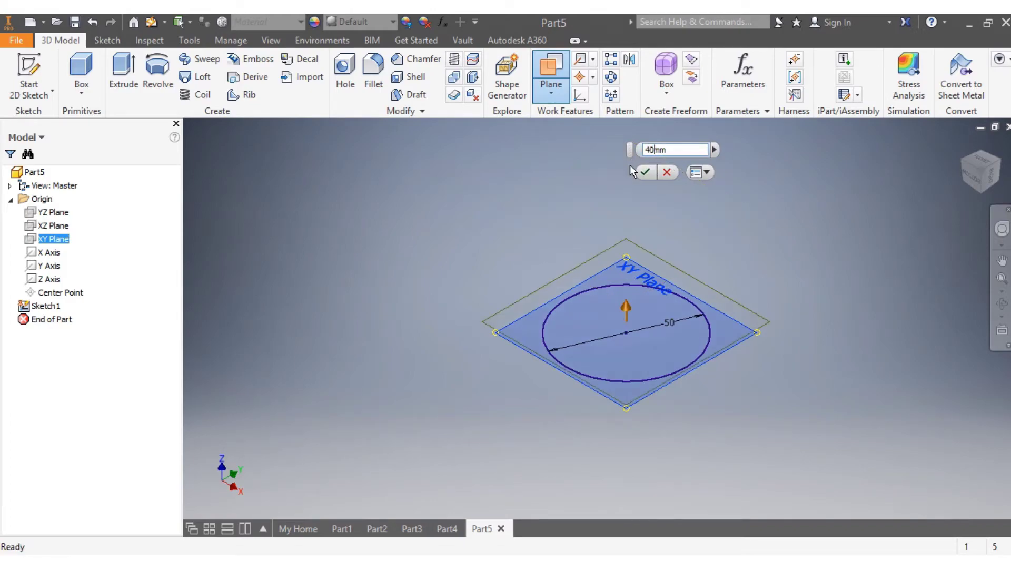
pyautogui.press('Return')
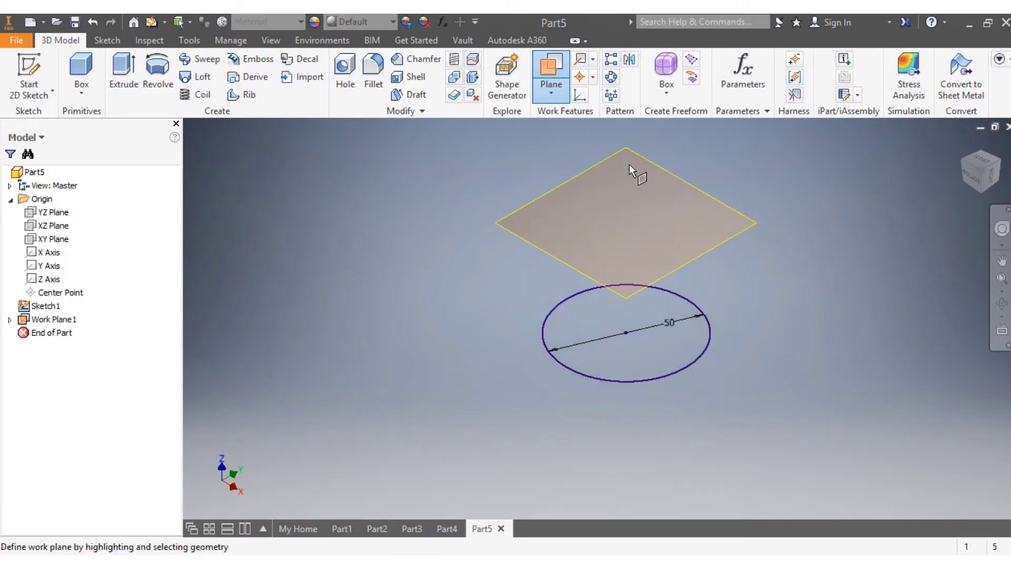
# Start a new 2D sketch on the offset work plane above the circle
pyautogui.scroll(-2, 674, 248)
pyautogui.scroll(2, 706, 232)
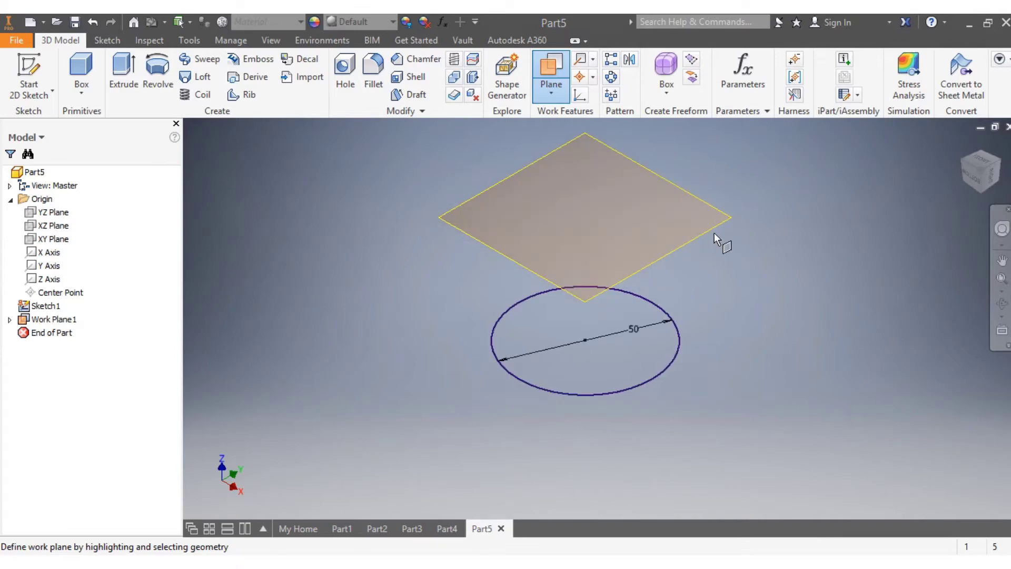
pyautogui.click(711, 226)
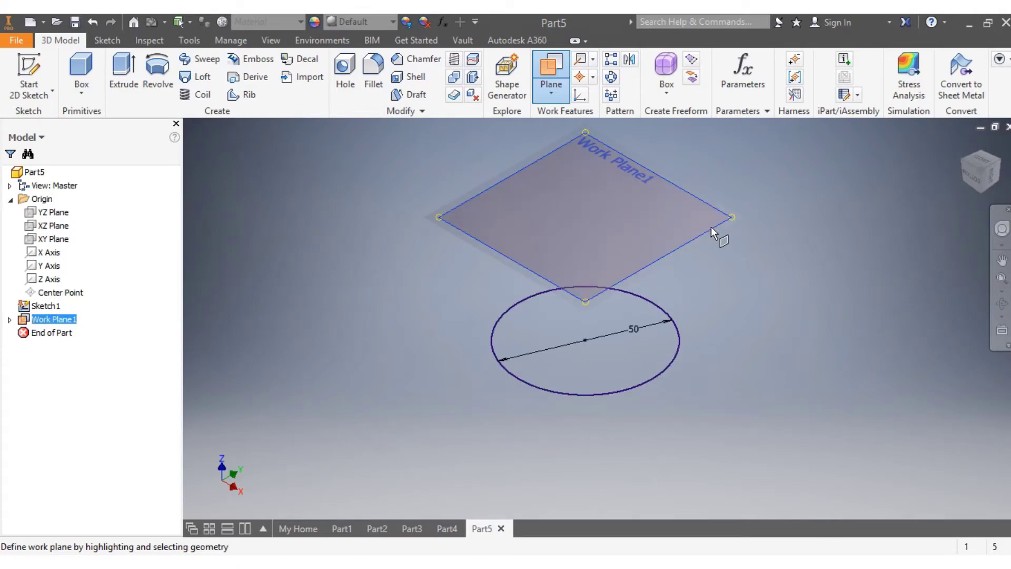
pyautogui.press('s')
pyautogui.click(659, 260)
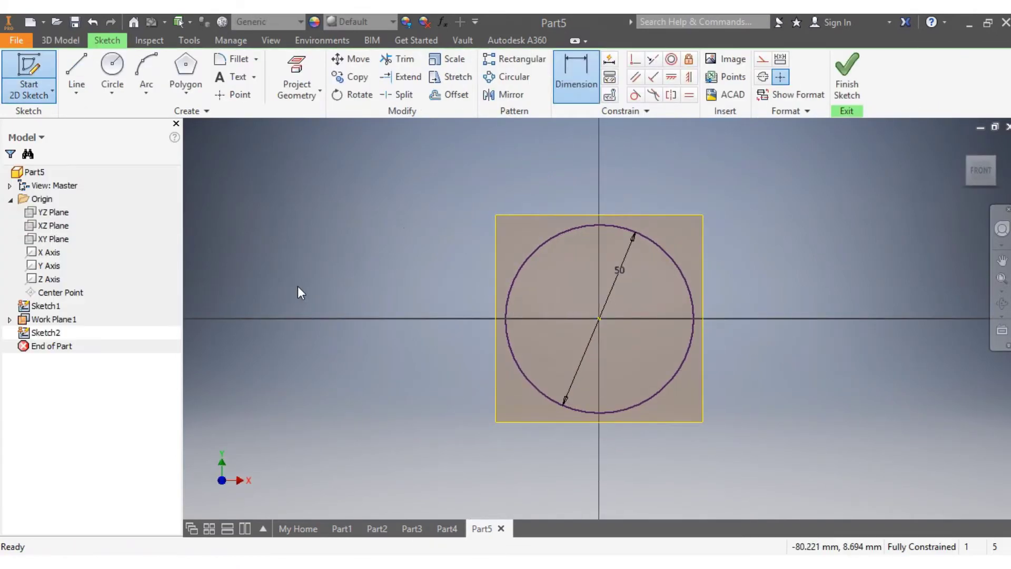
# Draw an eight-sided inscribed polygon centred on the origin with a vertex 19 mm straight above it, and finish the sketch
pyautogui.click(186, 71)
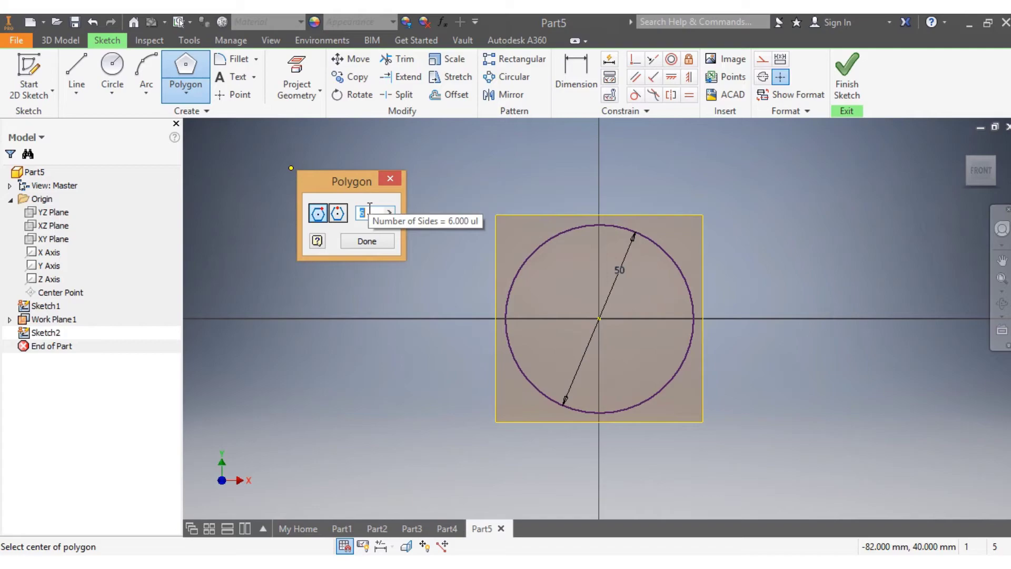
pyautogui.write('8')
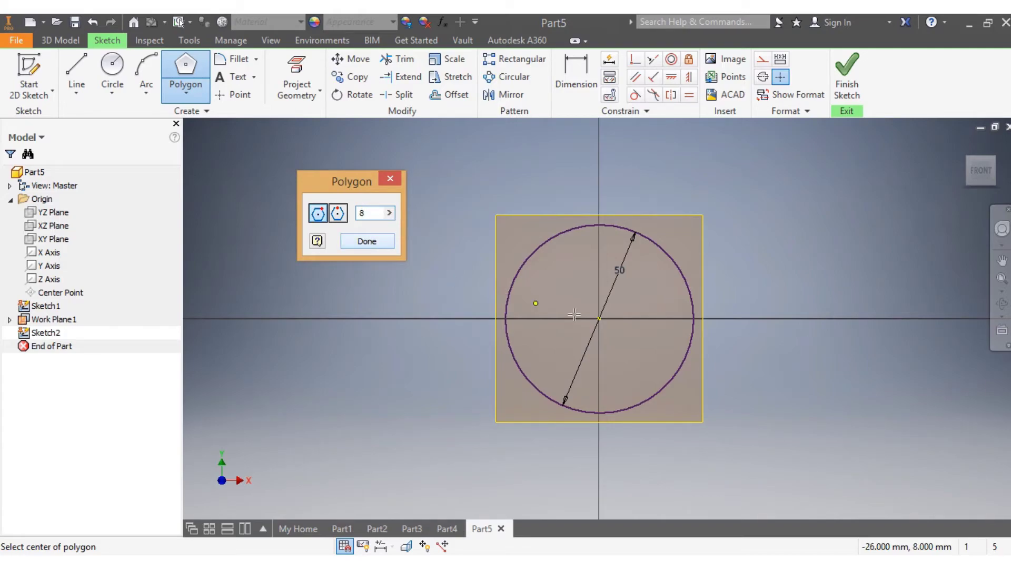
pyautogui.click(598, 319)
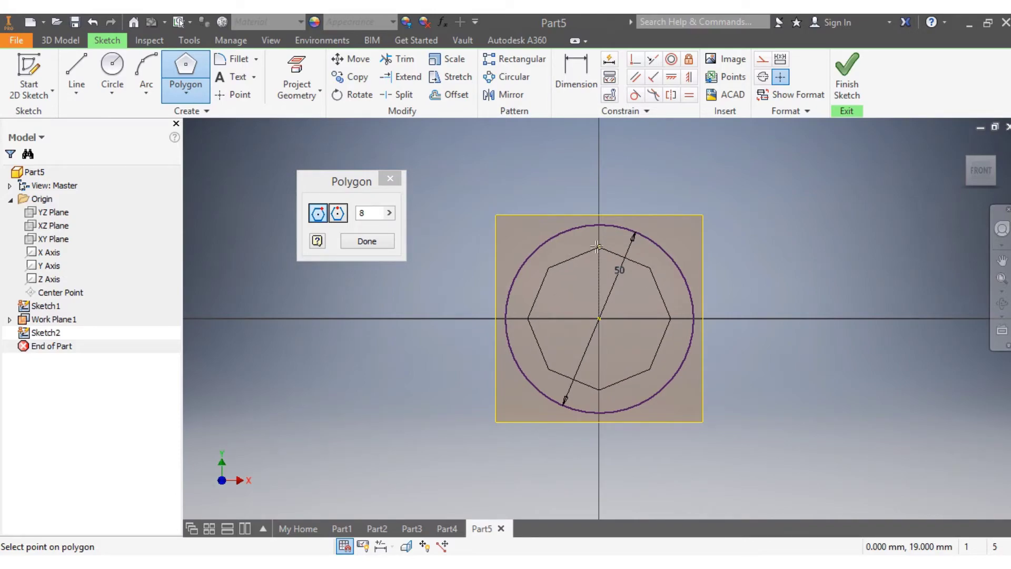
pyautogui.click(597, 247)
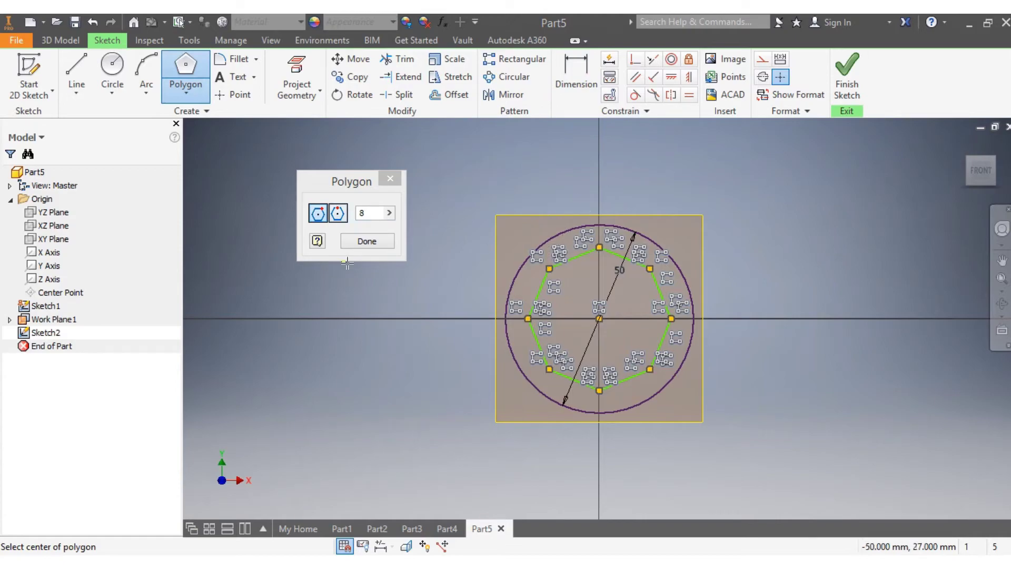
pyautogui.click(374, 244)
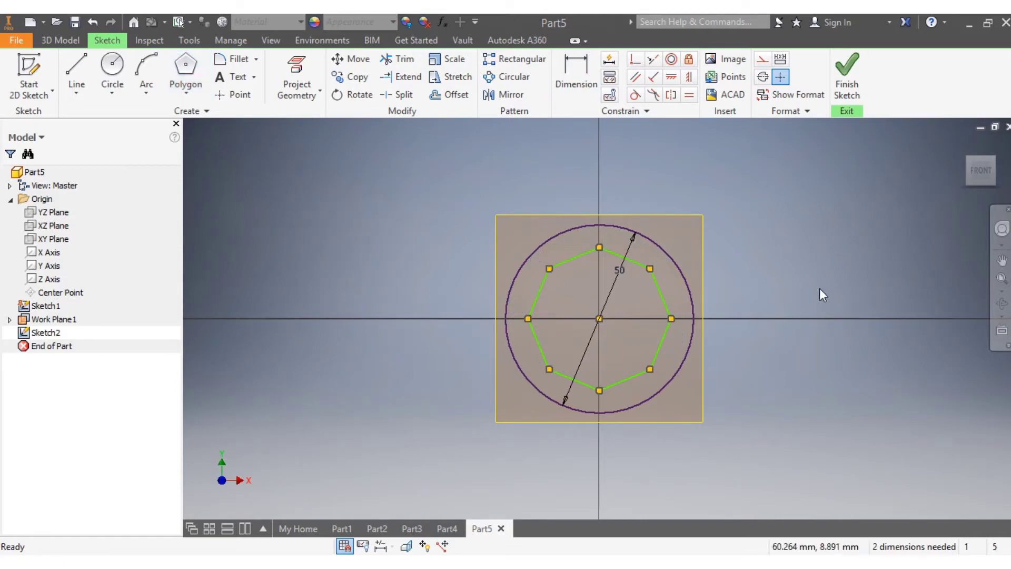
pyautogui.click(833, 99)
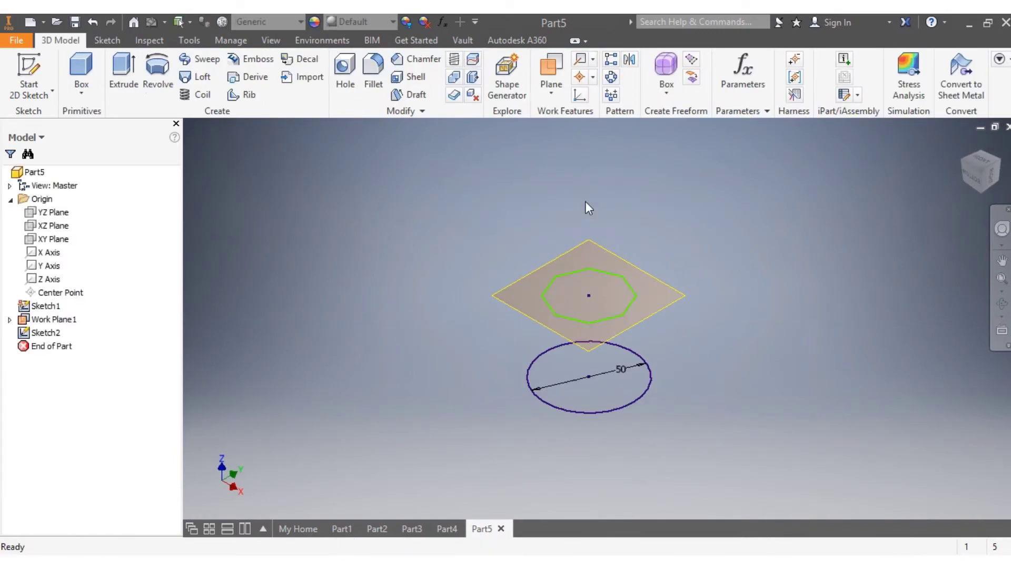
# Create a second work plane offset 40 mm above the octagon's work plane
pyautogui.click(543, 71)
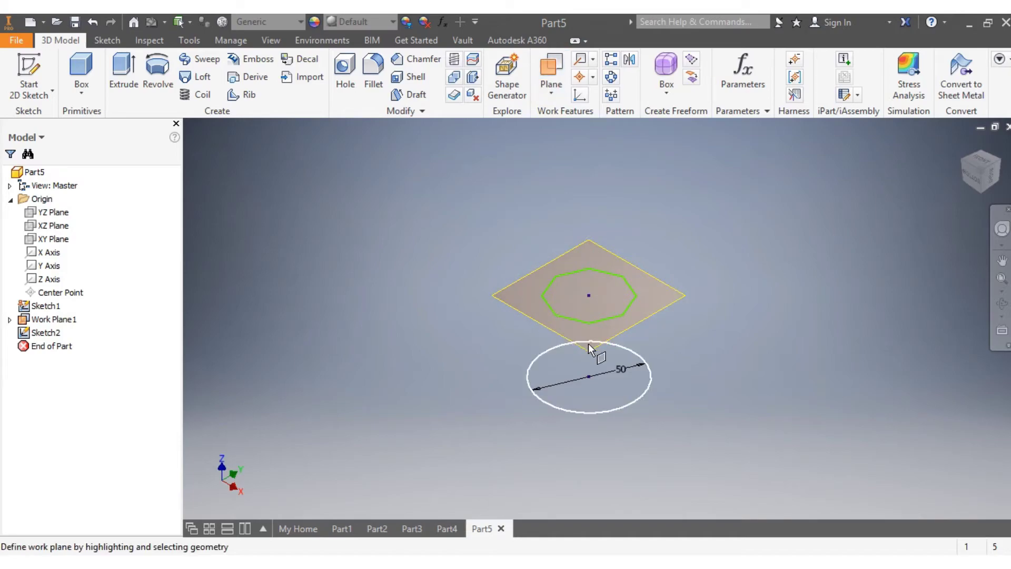
pyautogui.moveTo(520, 306); pyautogui.dragTo(526, 225)
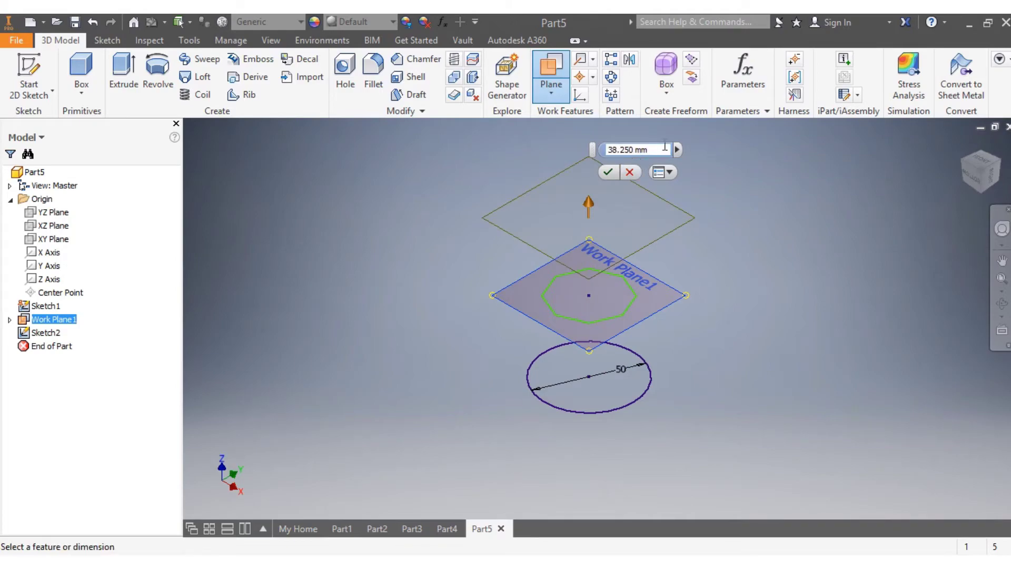
pyautogui.write('40')
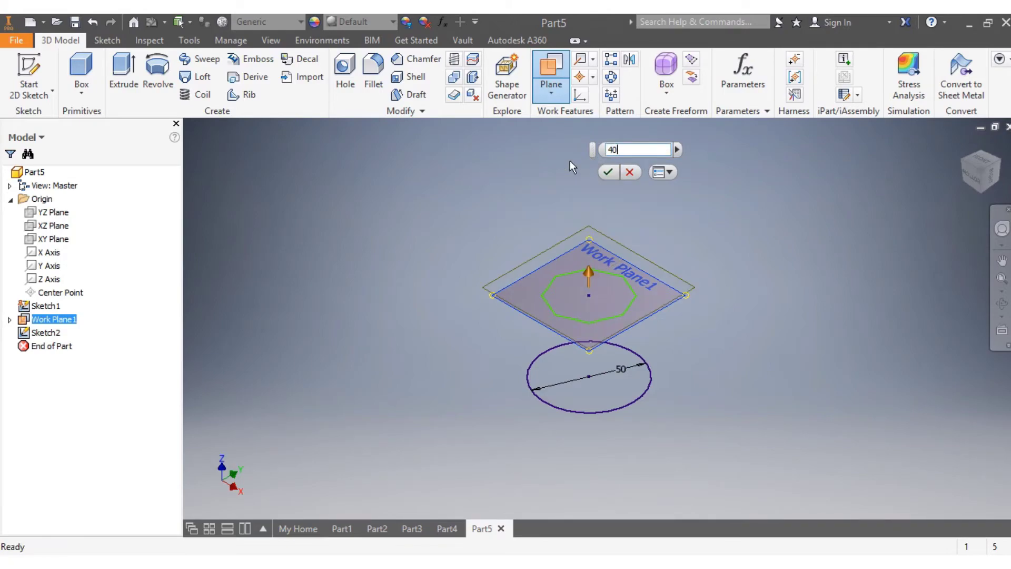
pyautogui.press('Return')
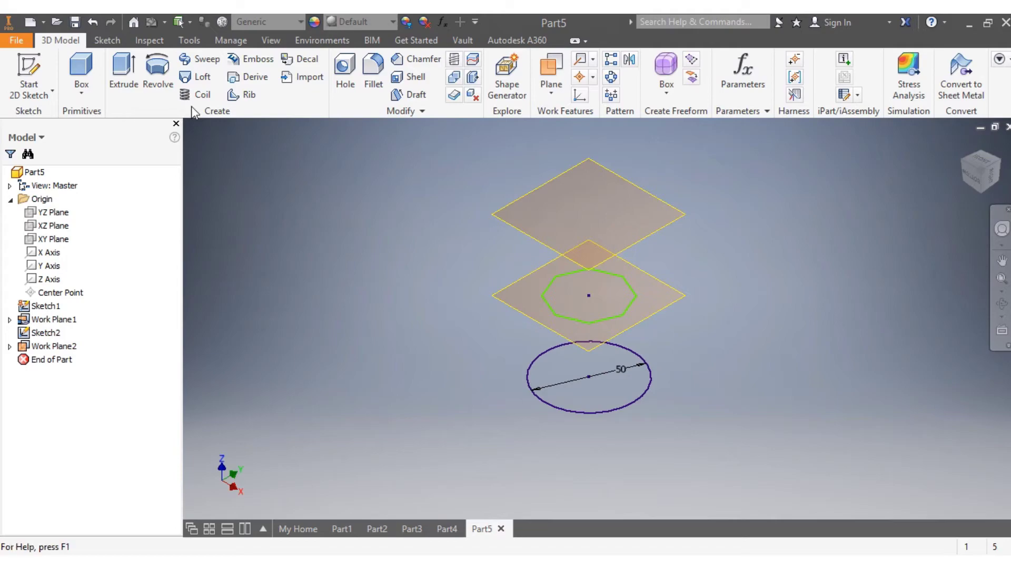
# Start a new 2D sketch on the uppermost work plane
pyautogui.rightClick(628, 242)
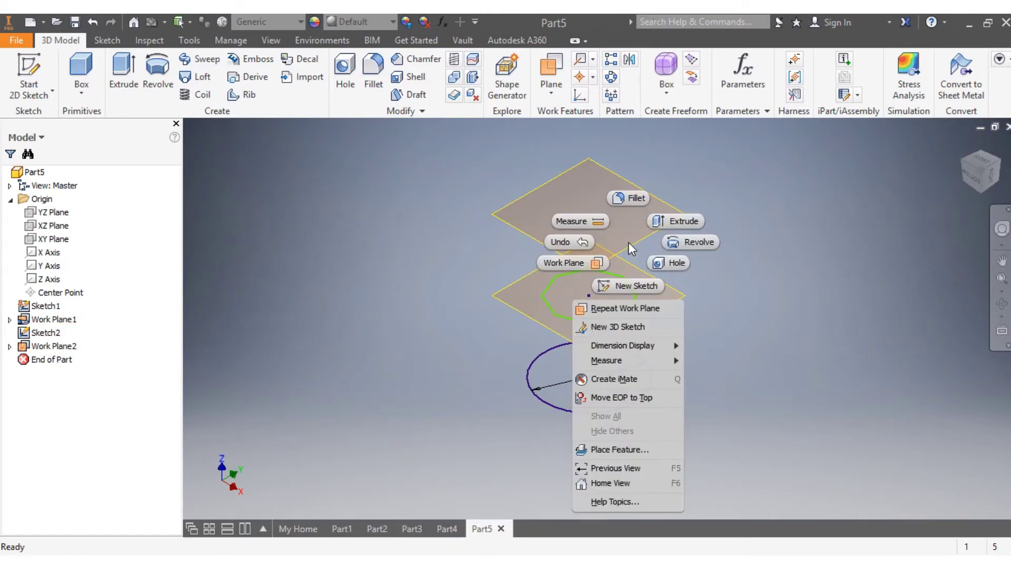
pyautogui.click(637, 285)
pyautogui.click(584, 287)
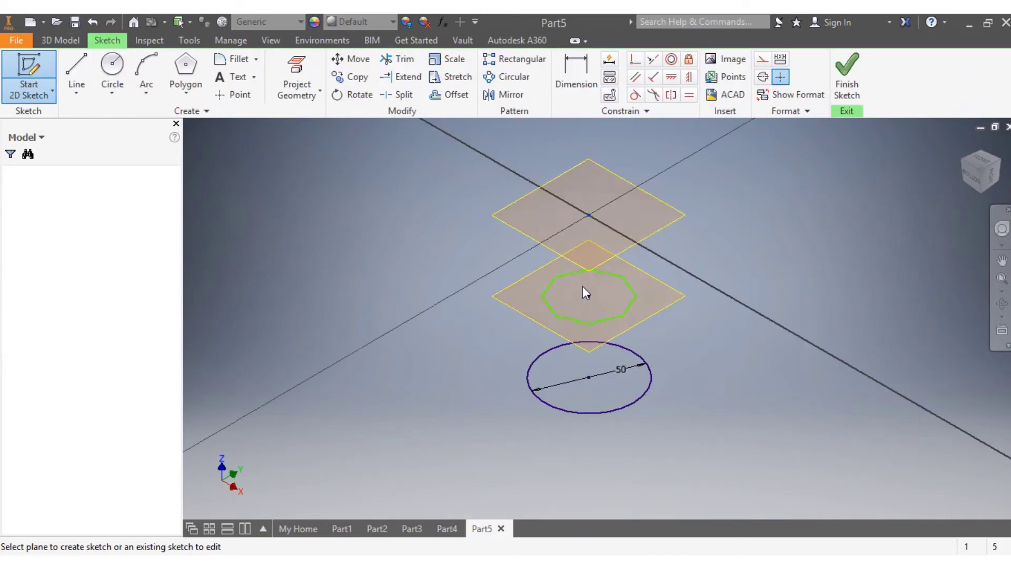
# Draw a six-sided inscribed polygon centred on the origin with a vertex 11 mm straight above it, and finish the sketch
pyautogui.click(186, 93)
pyautogui.click(206, 383)
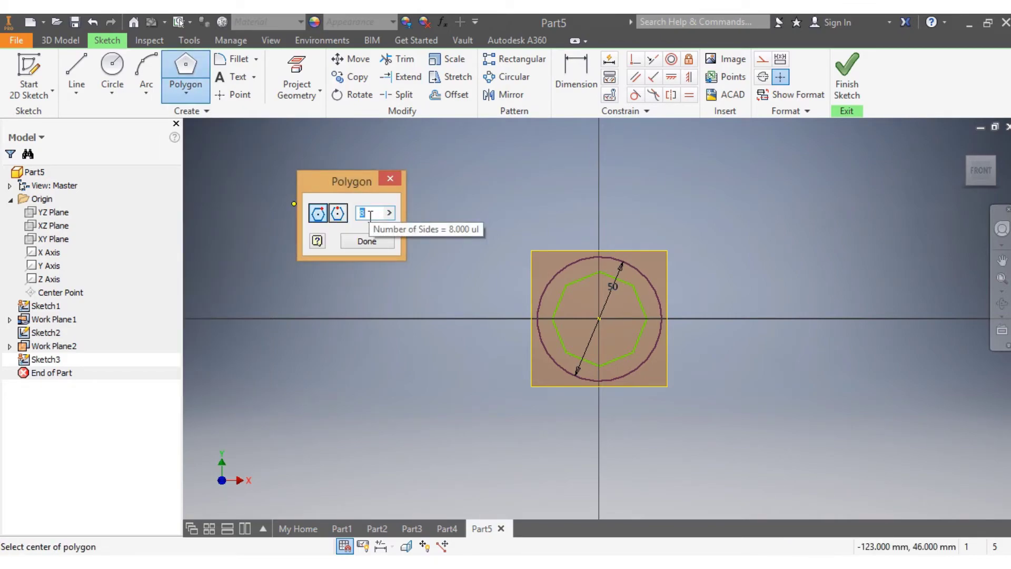
pyautogui.click(600, 319)
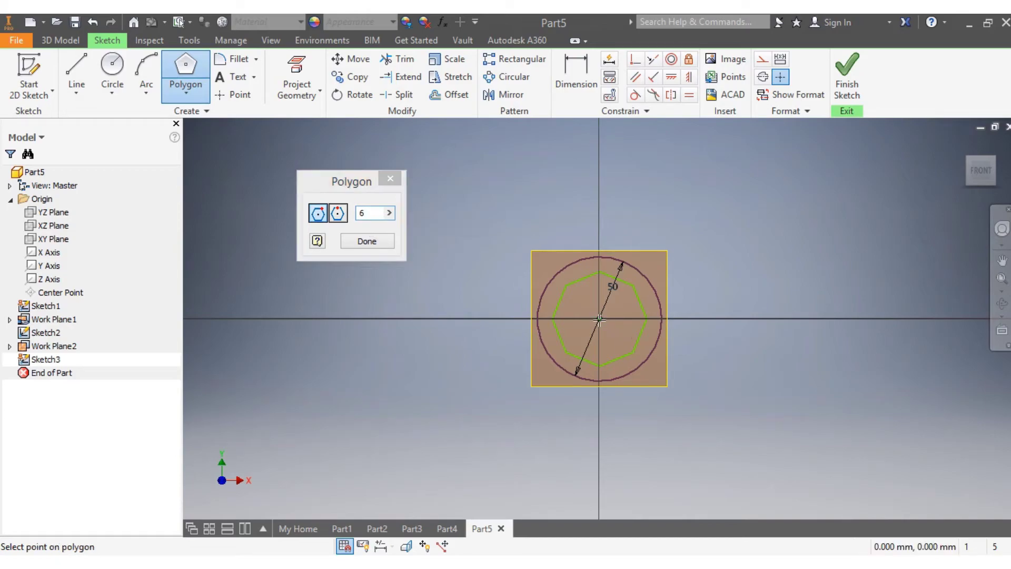
pyautogui.click(600, 290)
pyautogui.click(380, 242)
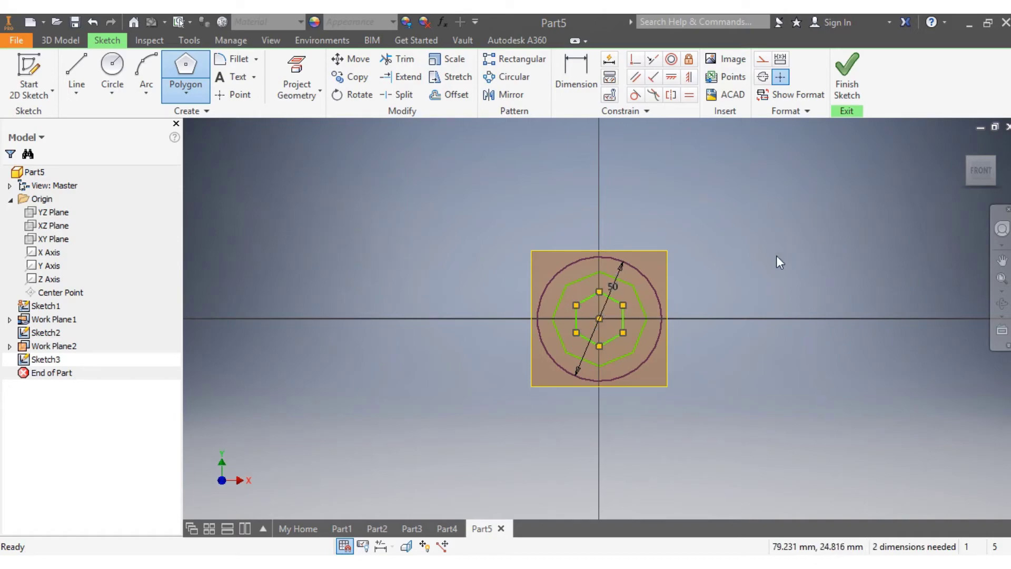
pyautogui.click(856, 83)
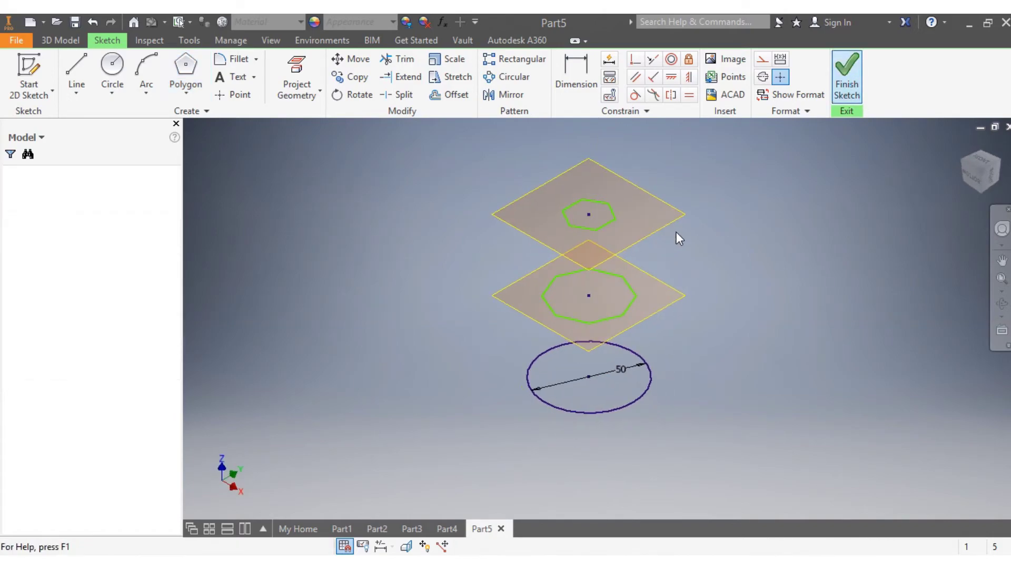
# Create a third work plane offset 40 mm above the hexagon's work plane
pyautogui.scroll(3, 619, 204)
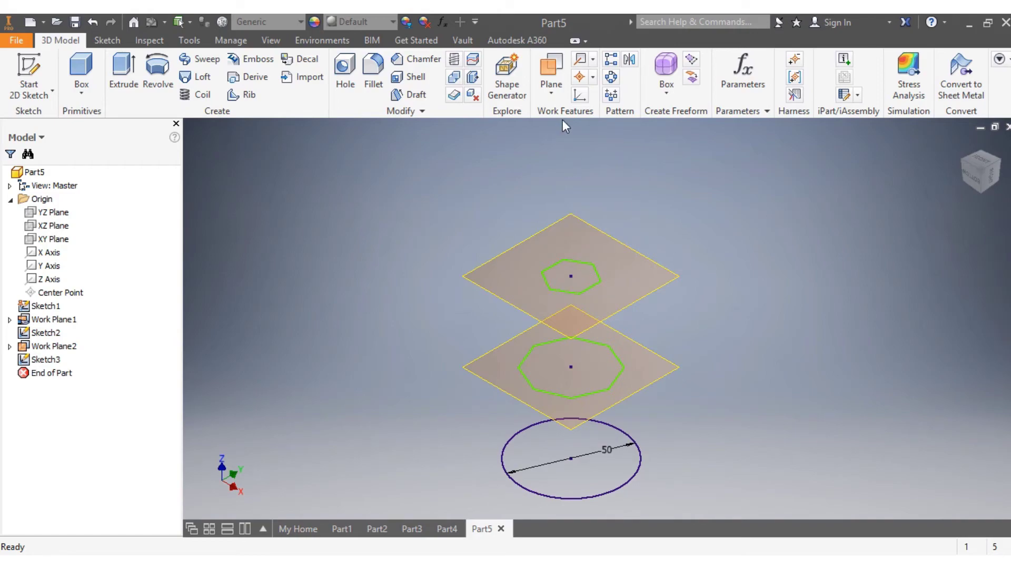
pyautogui.click(546, 72)
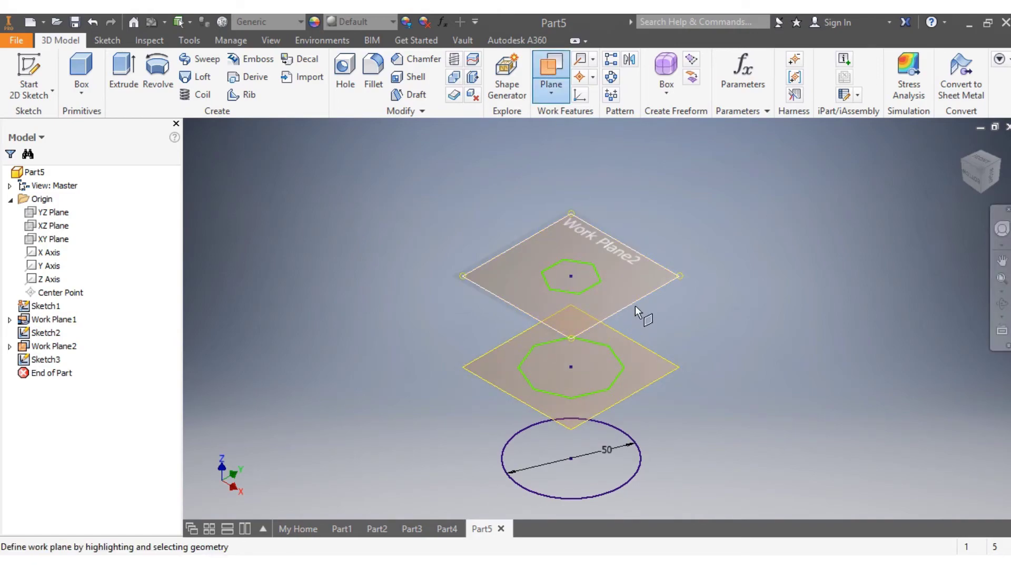
pyautogui.moveTo(659, 288); pyautogui.dragTo(653, 196)
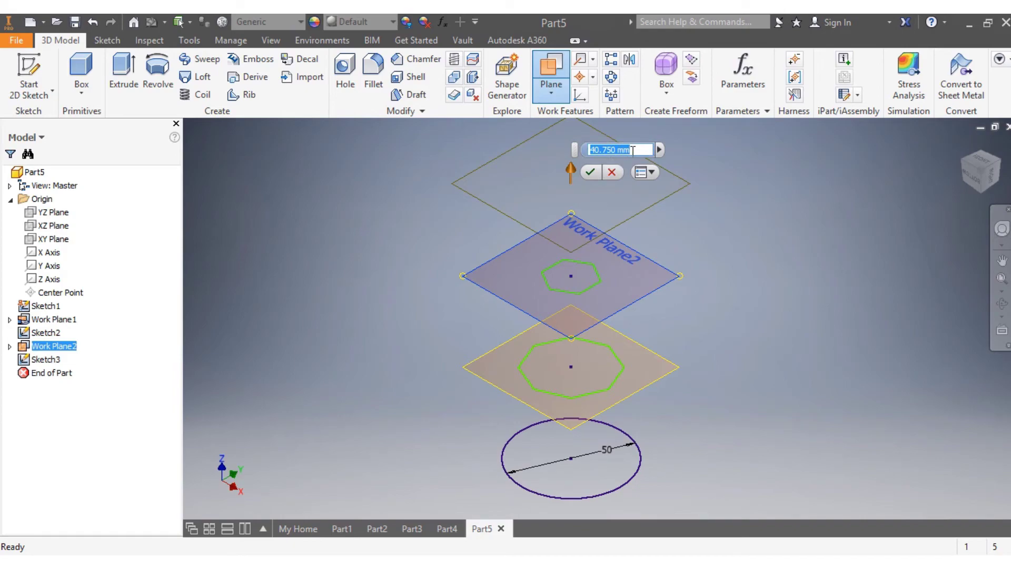
pyautogui.write('0')
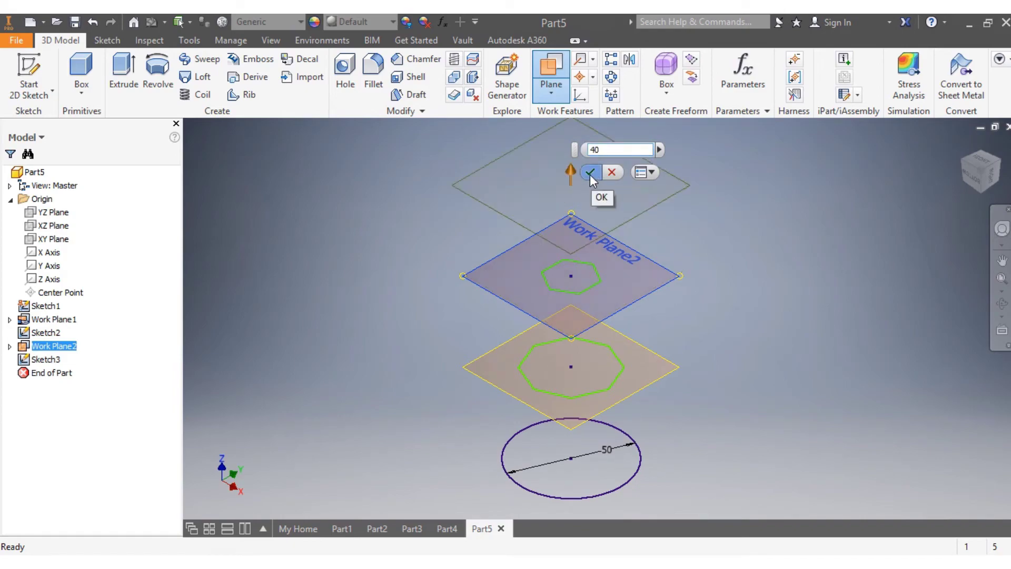
pyautogui.click(590, 173)
# Sketch a circle about 49 mm in diameter, centred on the origin, on the new uppermost work plane and finish the sketch
pyautogui.click(637, 207)
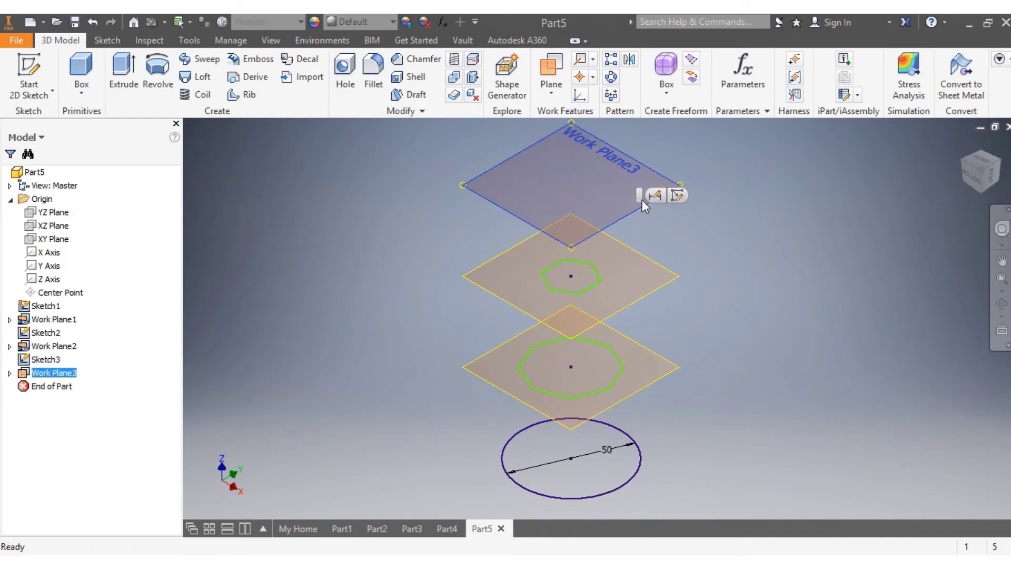
pyautogui.click(677, 195)
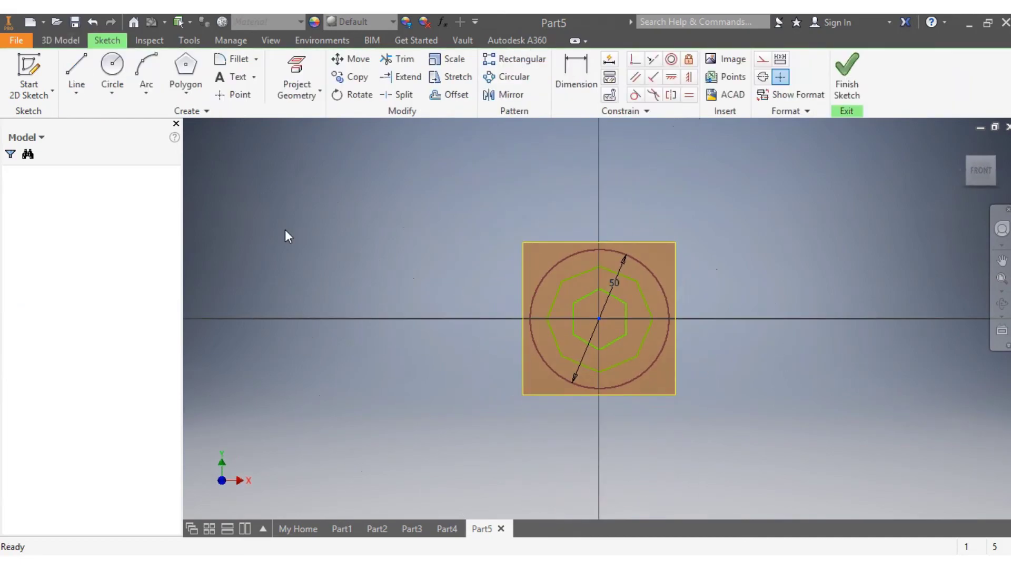
pyautogui.click(112, 65)
pyautogui.click(599, 318)
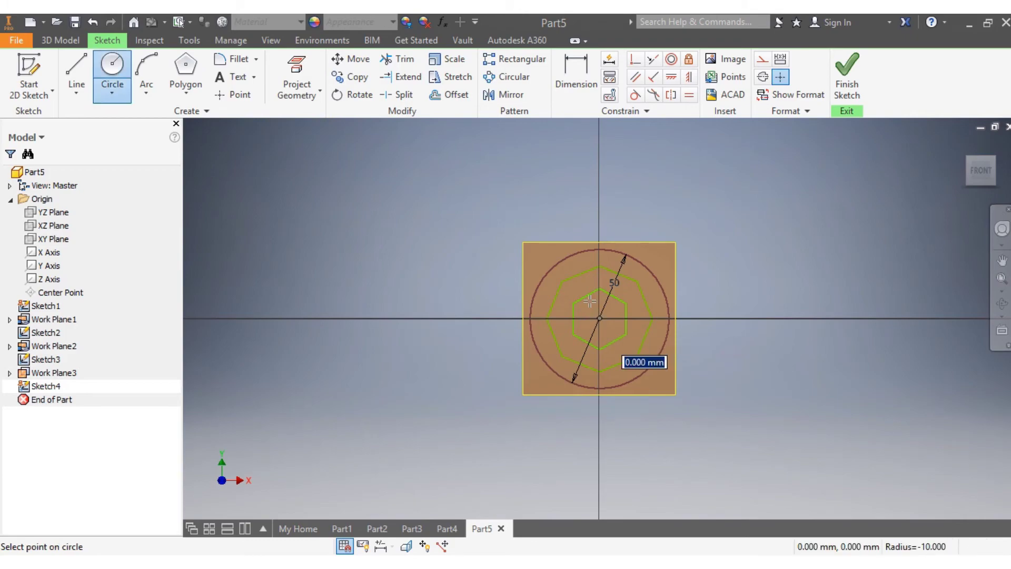
pyautogui.click(569, 257)
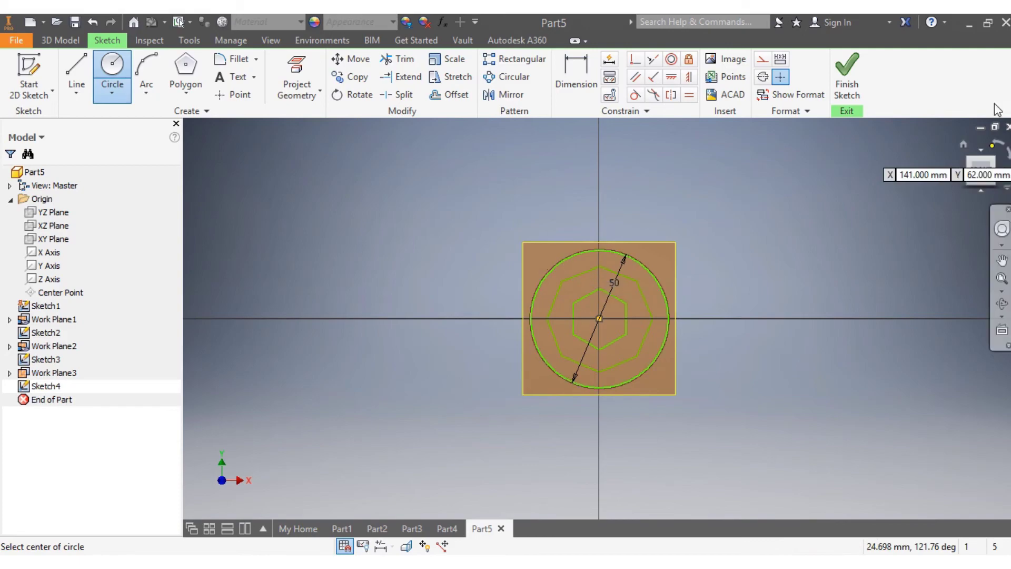
pyautogui.click(847, 71)
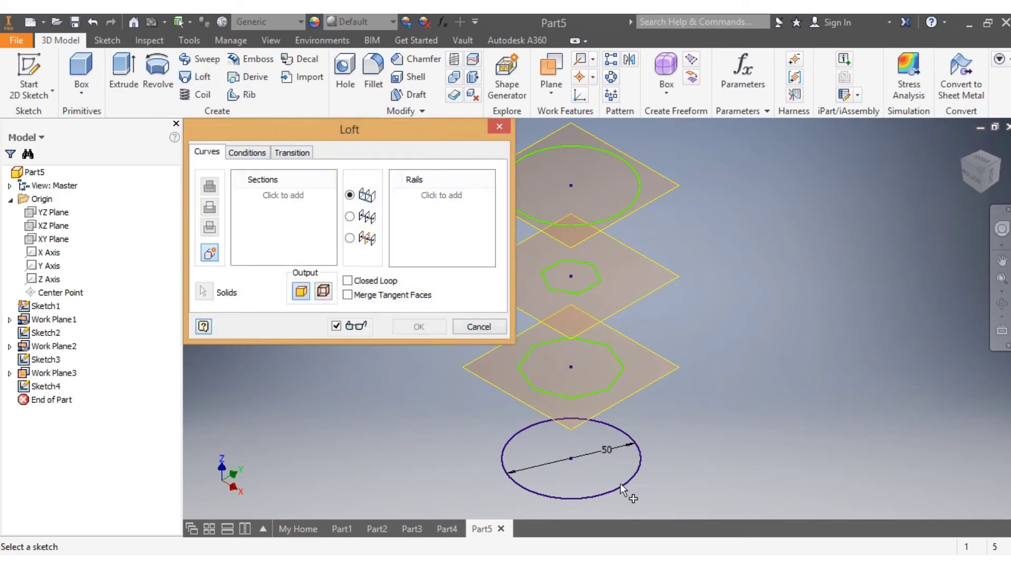
# Loft a solid through the base circle, the octagon, the hexagon and the uppermost circle, in that order
pyautogui.click(598, 492)
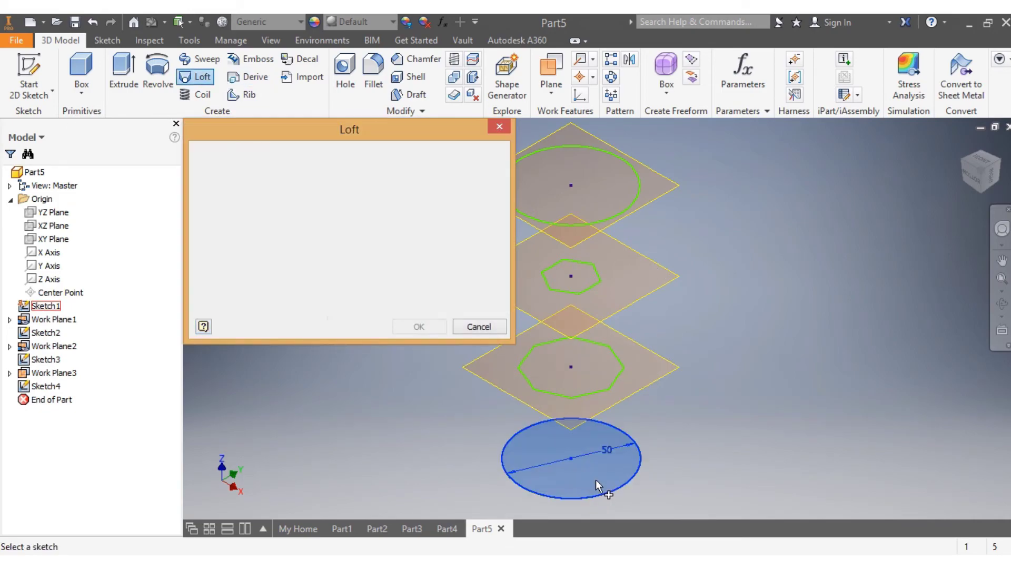
pyautogui.click(588, 394)
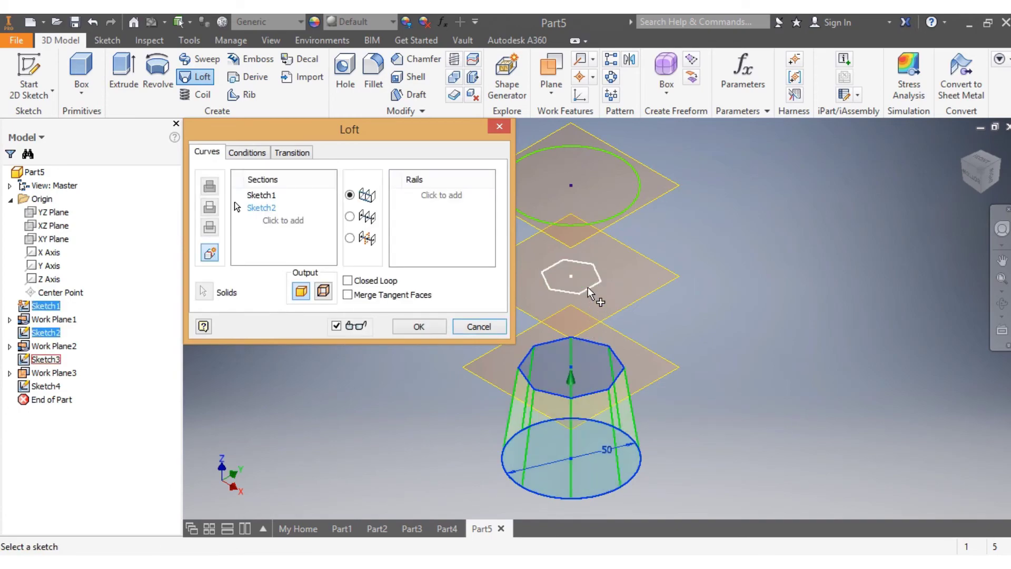
pyautogui.click(588, 286)
pyautogui.click(594, 223)
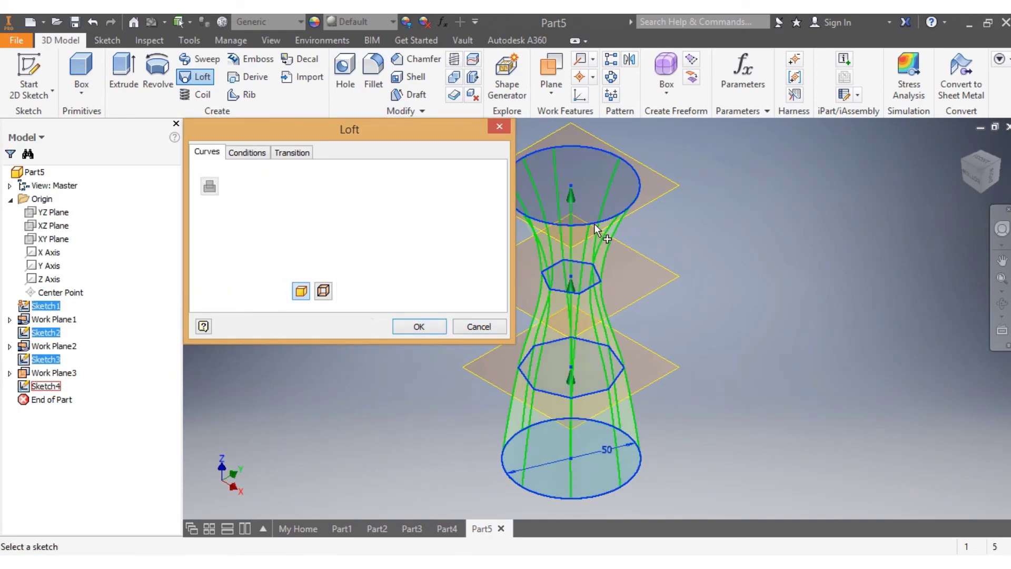
pyautogui.click(419, 328)
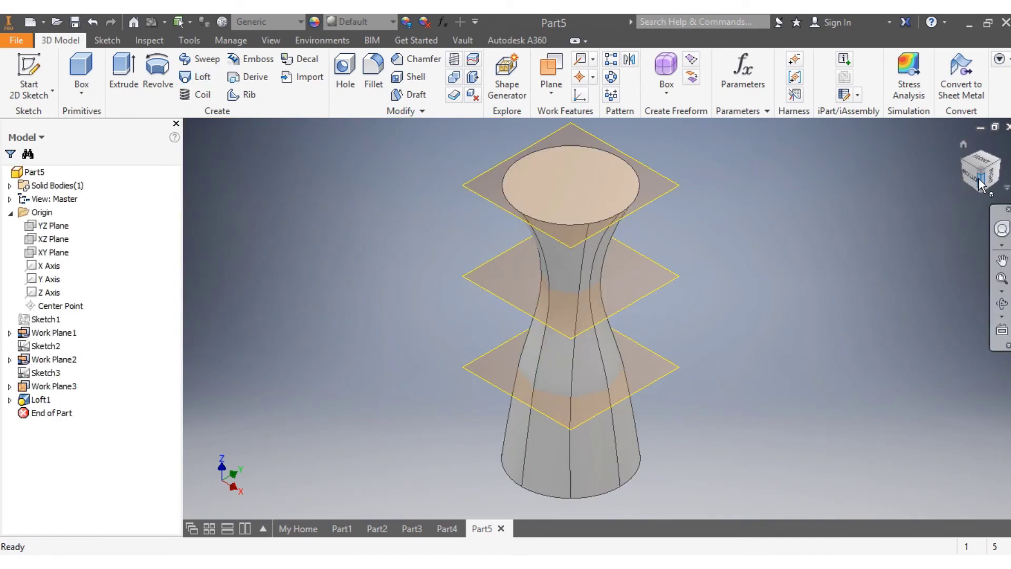
pyautogui.moveTo(979, 180); pyautogui.dragTo(979, 167)
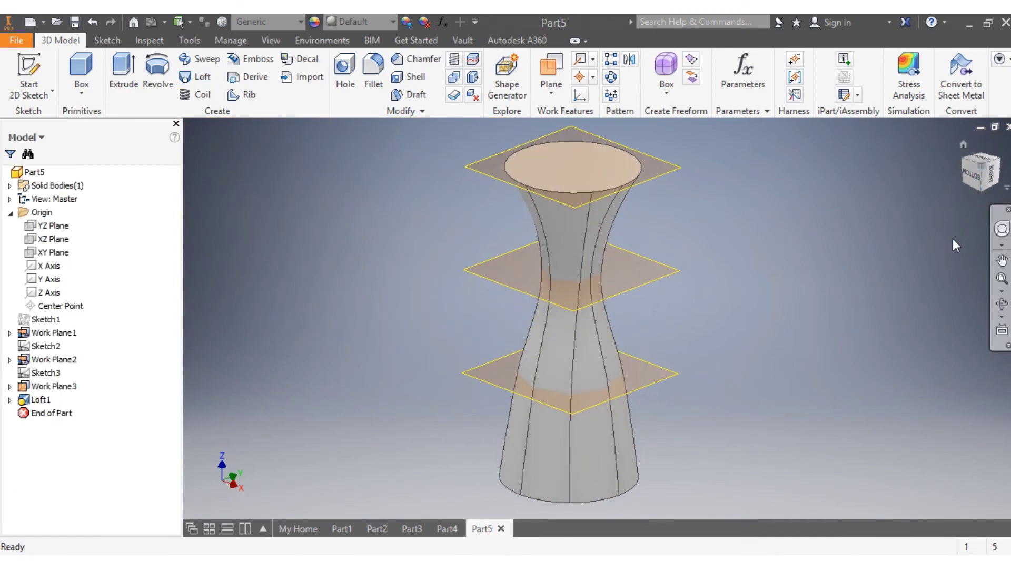
pyautogui.click(990, 176)
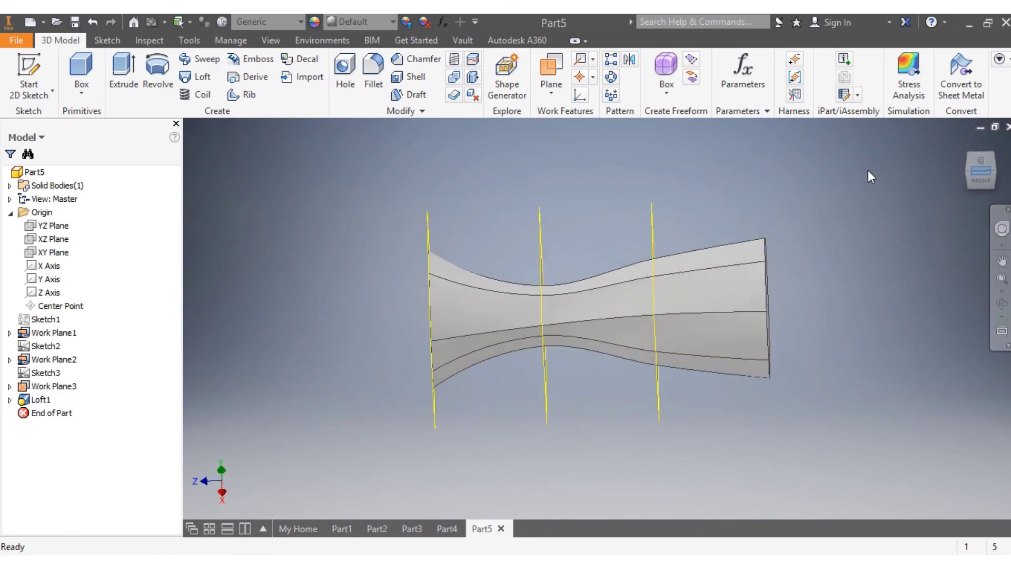
pyautogui.moveTo(987, 174)
pyautogui.mouseDown()
pyautogui.moveTo(951, 149)
pyautogui.moveTo(903, 138)
pyautogui.moveTo(898, 108)
pyautogui.moveTo(890, 171)
pyautogui.moveTo(934, 151)
pyautogui.moveTo(926, 182)
pyautogui.moveTo(905, 138)
pyautogui.moveTo(864, 138)
pyautogui.moveTo(866, 113)
pyautogui.moveTo(881, 132)
pyautogui.moveTo(847, 120)
pyautogui.moveTo(844, 158)
pyautogui.moveTo(869, 198)
pyautogui.moveTo(907, 182)
pyautogui.moveTo(902, 110)
pyautogui.moveTo(896, 149)
pyautogui.moveTo(893, 109)
pyautogui.moveTo(879, 168)
pyautogui.moveTo(914, 97)
pyautogui.moveTo(870, 191)
pyautogui.moveTo(881, 146)
pyautogui.moveTo(860, 210)
pyautogui.moveTo(869, 158)
pyautogui.moveTo(880, 224)
pyautogui.moveTo(898, 187)
pyautogui.moveTo(890, 248)
pyautogui.mouseUp()
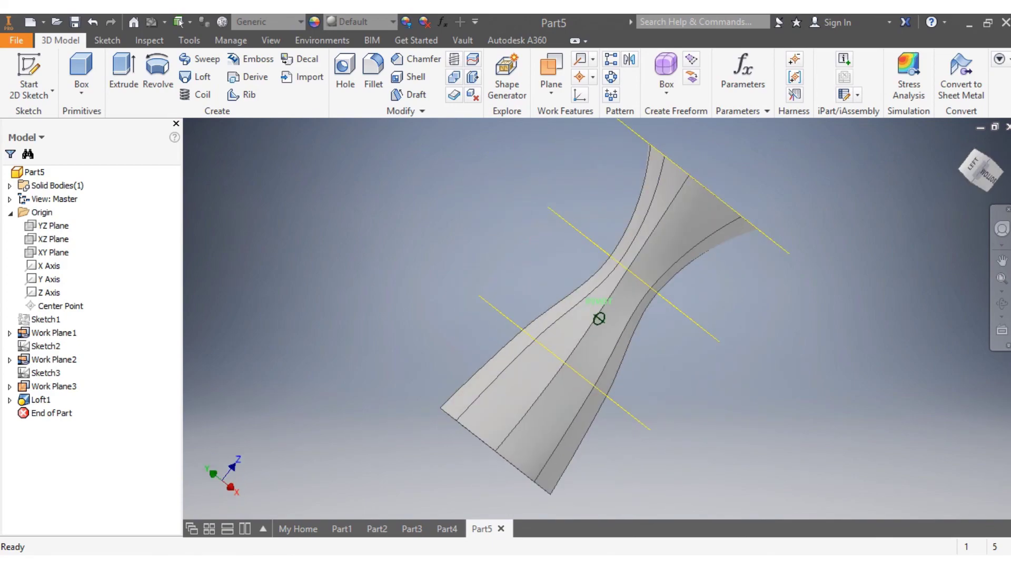